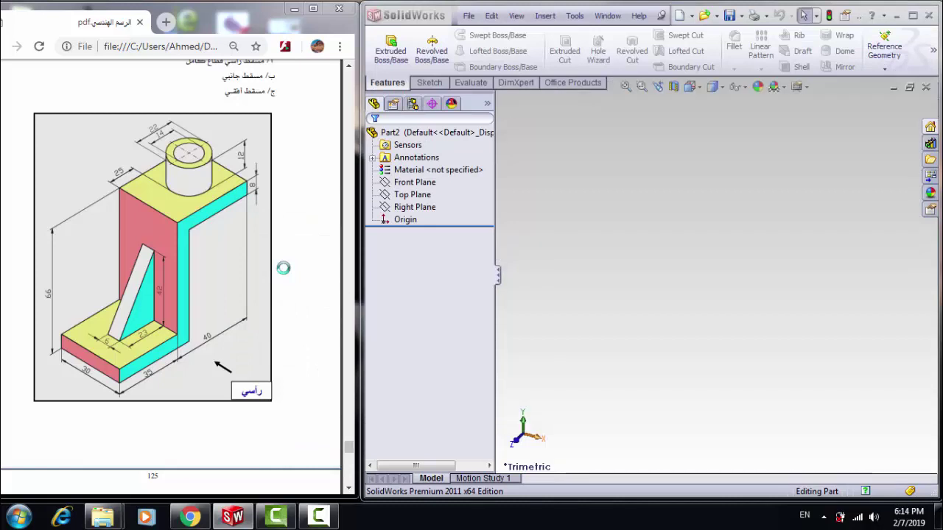
- On the Right Plane, sketch a closed Z-shaped profile from the origin with about 40 mm lower flange, 60 mm upright and 39 mm upper flange
{"action": "left_click", "coordinate": [392, 205]}
{"action": "left_click", "coordinate": [399, 187]}
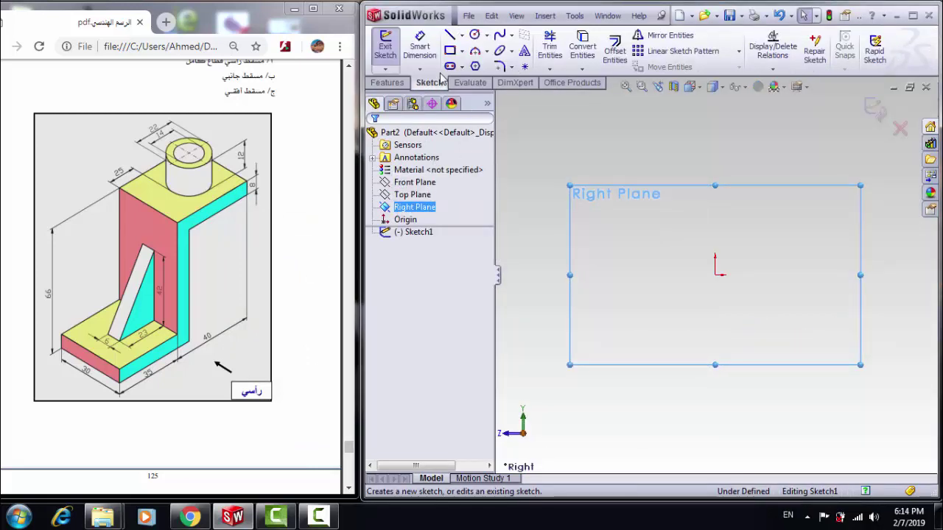
{"action": "left_click", "coordinate": [451, 36]}
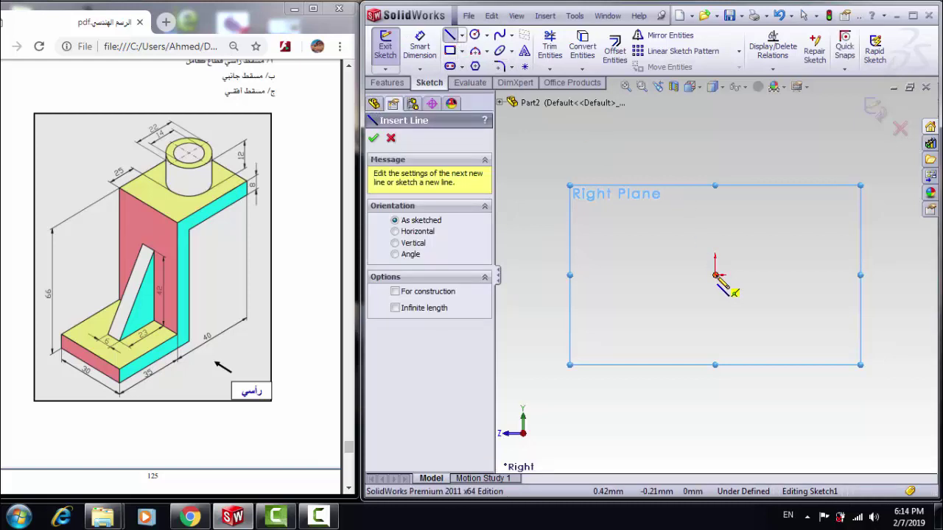
{"action": "left_click", "coordinate": [715, 277]}
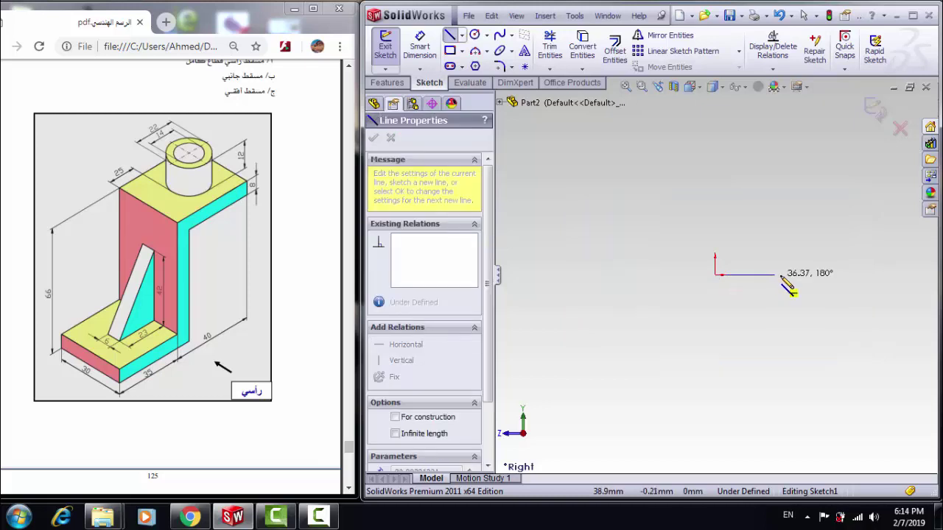
{"action": "left_click", "coordinate": [781, 275]}
{"action": "left_click", "coordinate": [781, 177]}
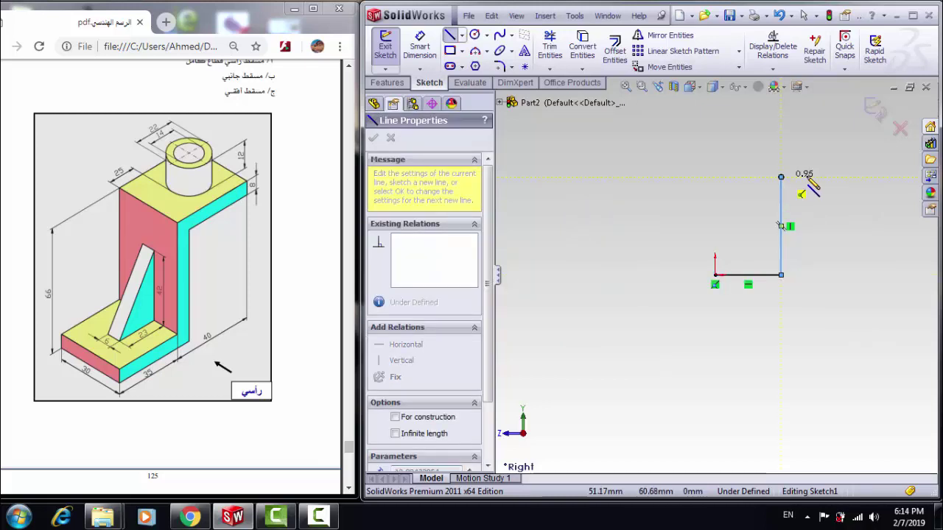
{"action": "left_click", "coordinate": [845, 176]}
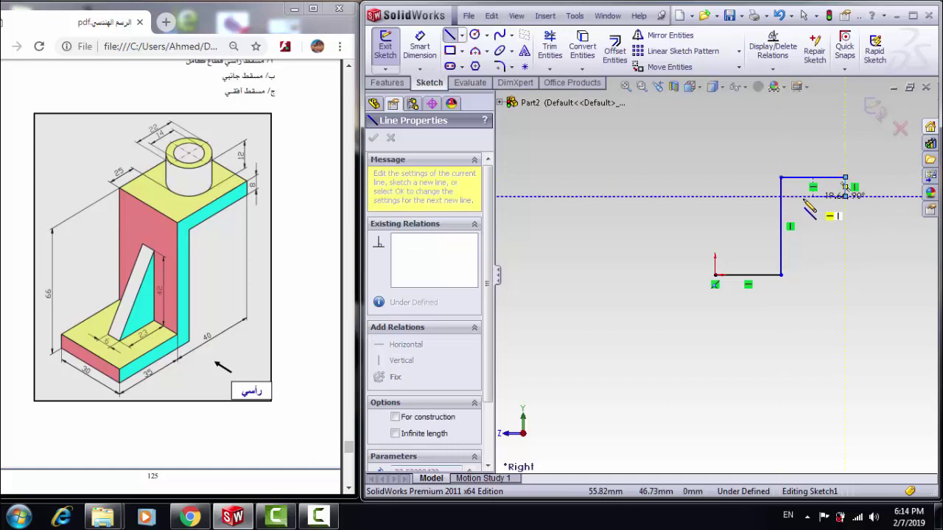
{"action": "left_click", "coordinate": [845, 196]}
{"action": "left_click", "coordinate": [801, 196]}
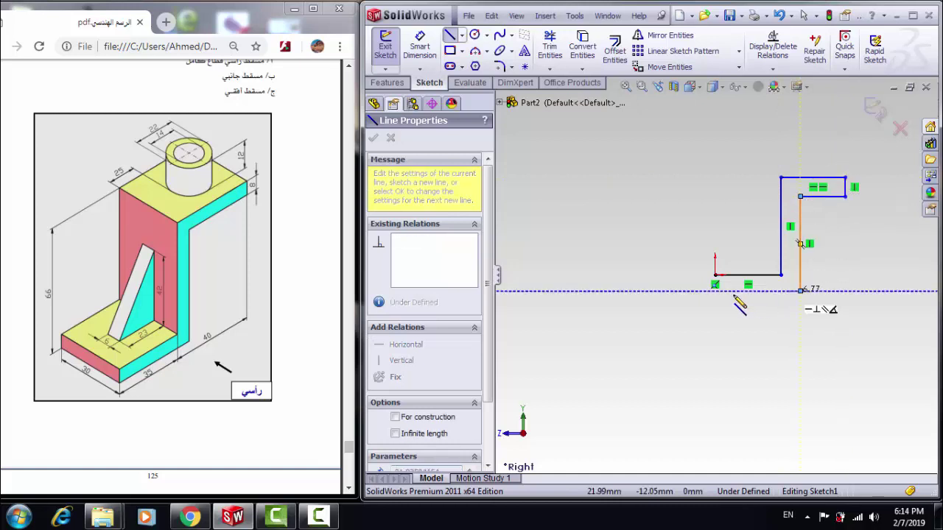
{"action": "left_click", "coordinate": [716, 290]}
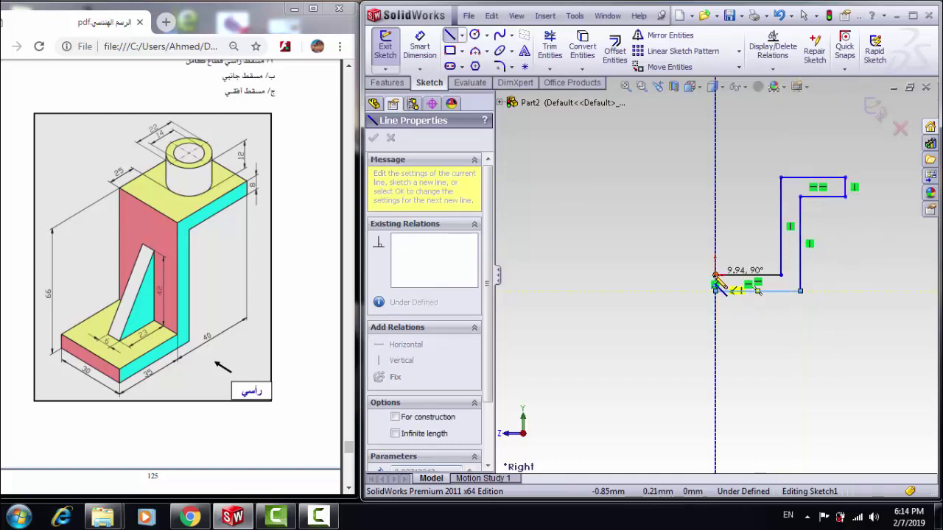
{"action": "left_click", "coordinate": [715, 275]}
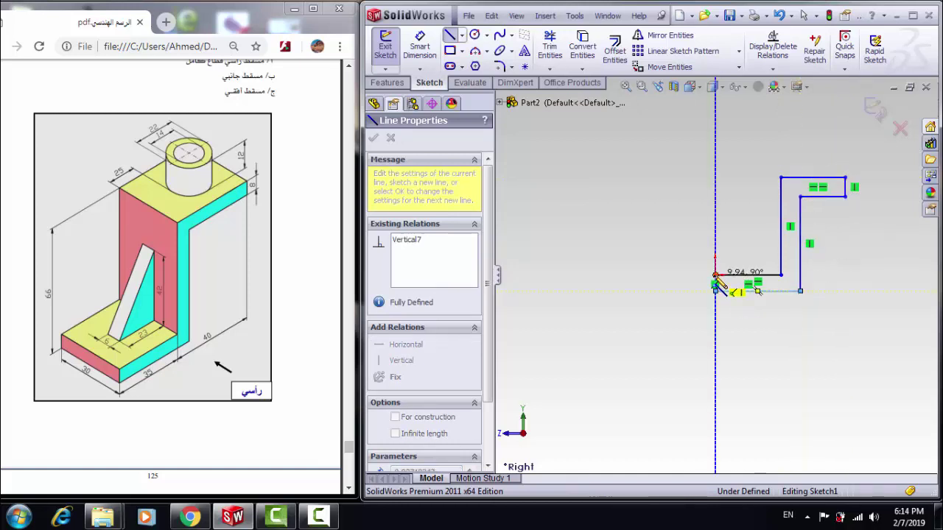
- Dimension the thickness of the profile's upper flange and of its upright at 8 mm each
{"action": "left_click", "coordinate": [419, 46]}
{"action": "left_click", "coordinate": [828, 197]}
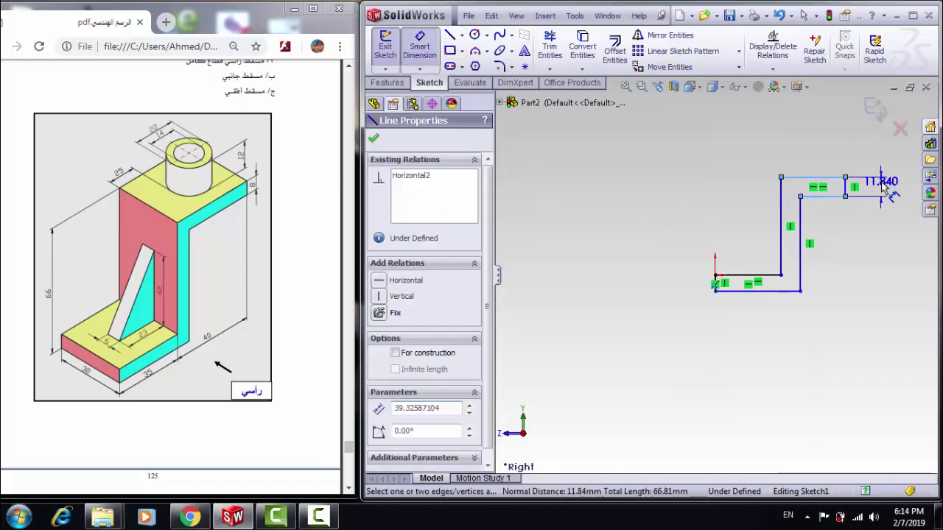
{"action": "left_click", "coordinate": [887, 188]}
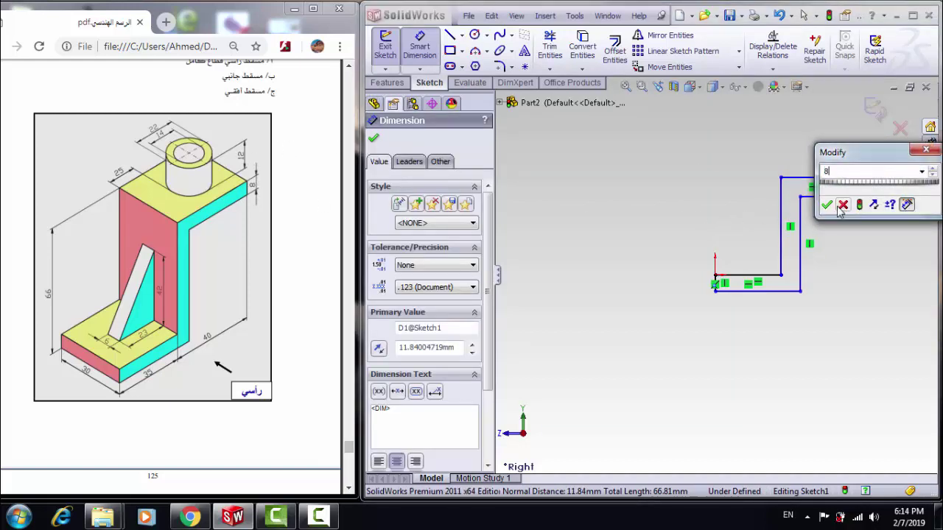
{"action": "key", "text": "Return"}
{"action": "left_click", "coordinate": [800, 227]}
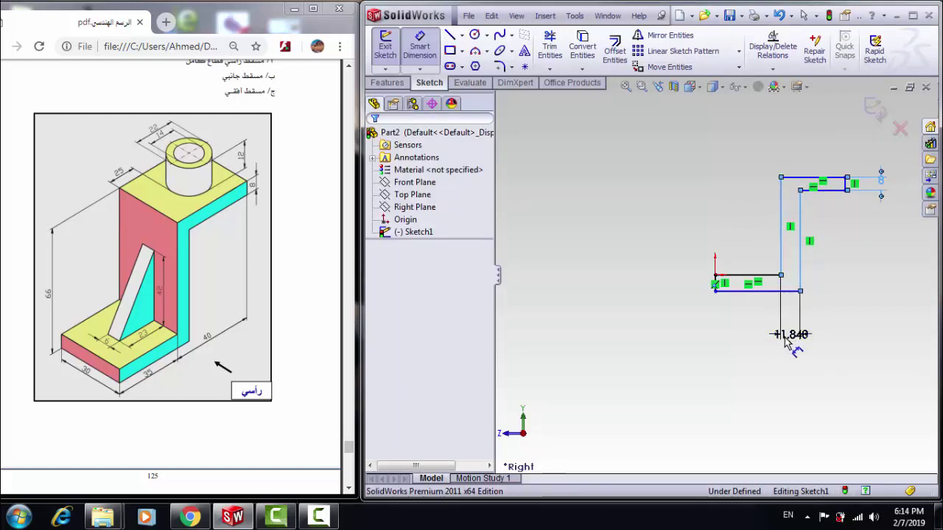
{"action": "left_click", "coordinate": [785, 339]}
{"action": "type", "text": "8"}
{"action": "key", "text": "Return"}
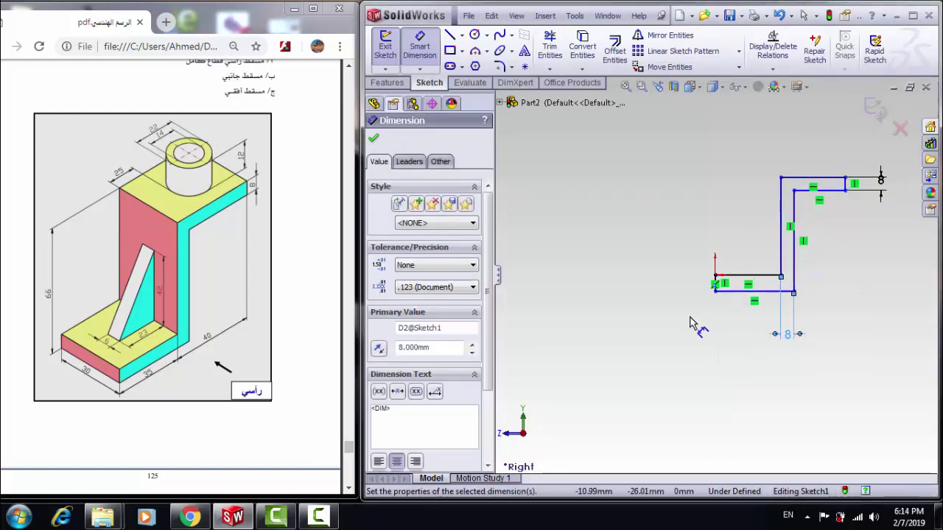
- Dimension the thickness of the profile's lower flange at 8 mm
{"action": "left_click", "coordinate": [746, 278]}
{"action": "left_click", "coordinate": [751, 277]}
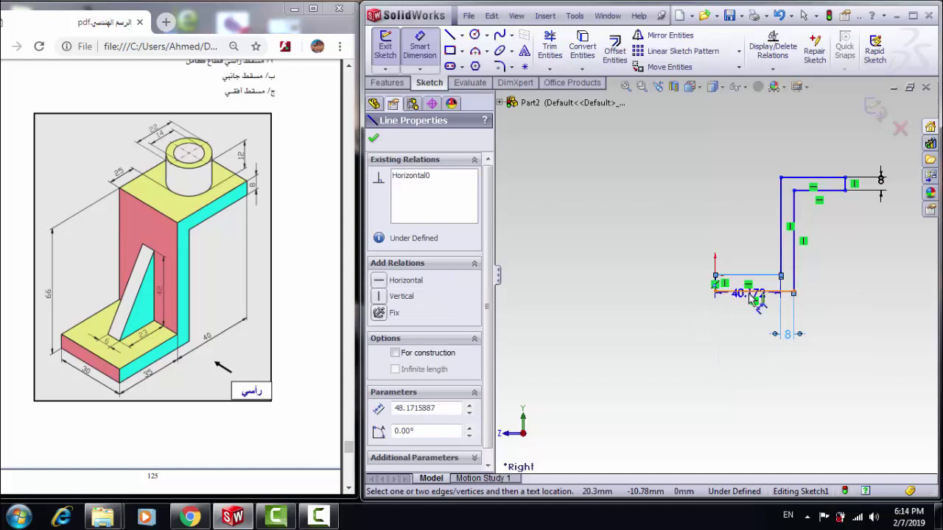
{"action": "left_click", "coordinate": [638, 293]}
{"action": "type", "text": "8"}
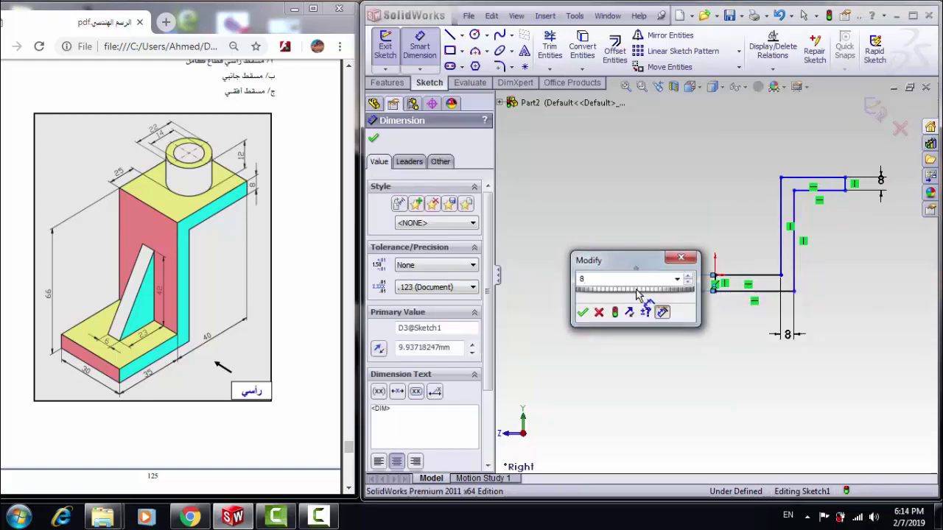
{"action": "key", "text": "Return"}
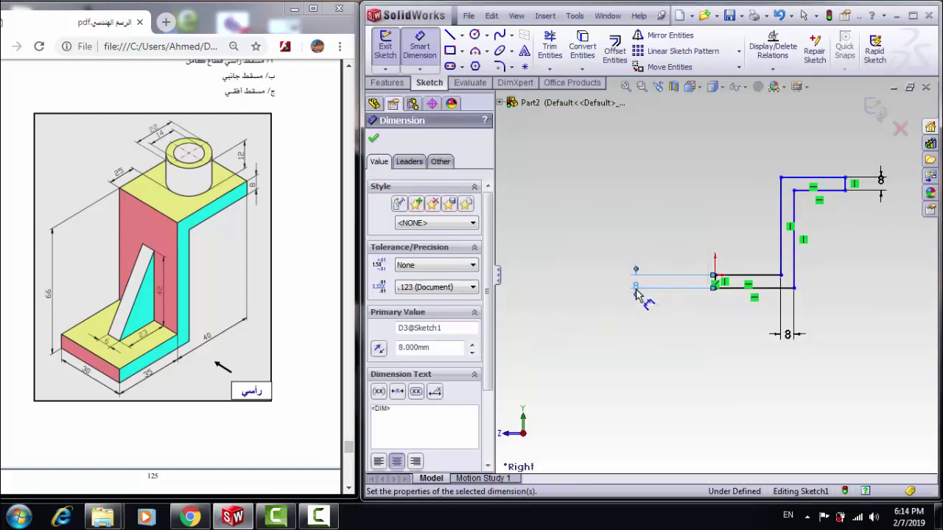
- Dimension the profile's overall height from the lower flange's underside to the top line at 66 mm
{"action": "left_click", "coordinate": [803, 179]}
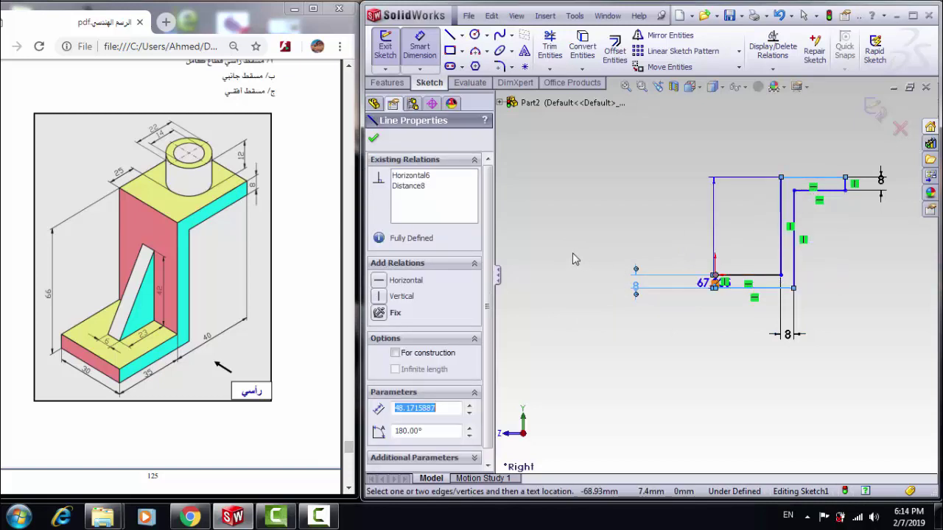
{"action": "left_click", "coordinate": [556, 193]}
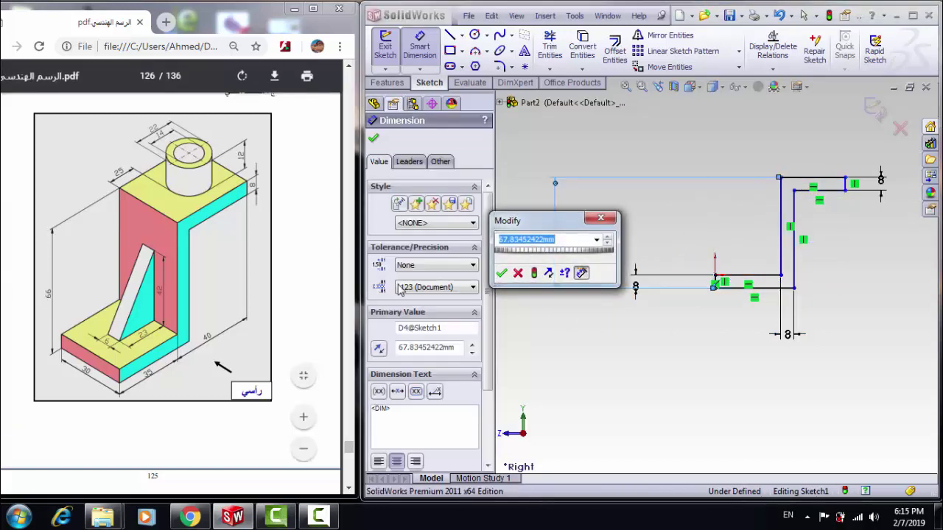
{"action": "type", "text": "66"}
{"action": "key", "text": "Return"}
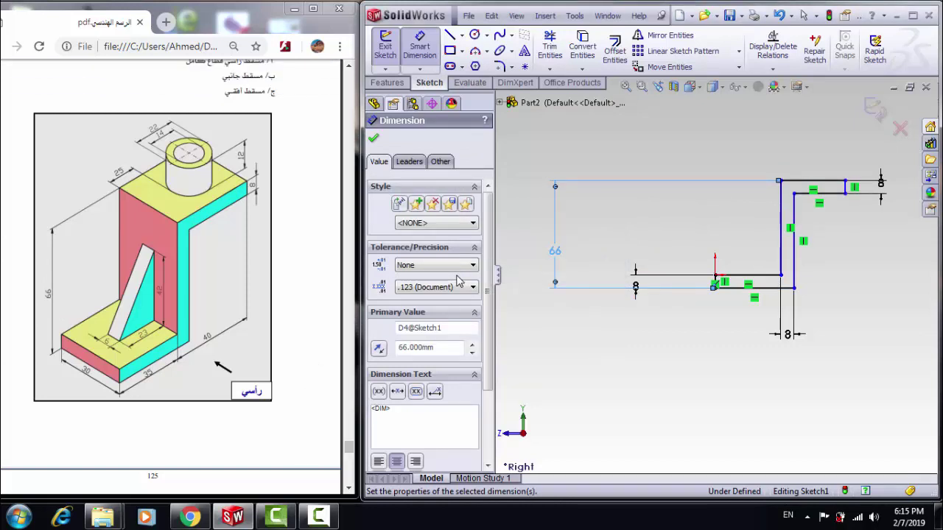
- Dimension the lower flange from its outer end to the near side of the upright at 35 mm
{"action": "left_click", "coordinate": [780, 248]}
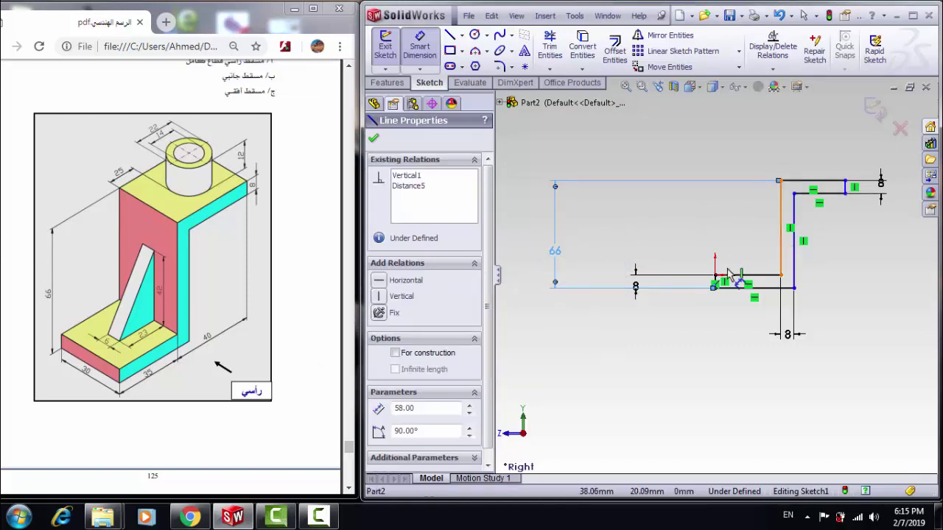
{"action": "scroll", "coordinate": [725, 266], "scroll_direction": "down", "scroll_amount": 5}
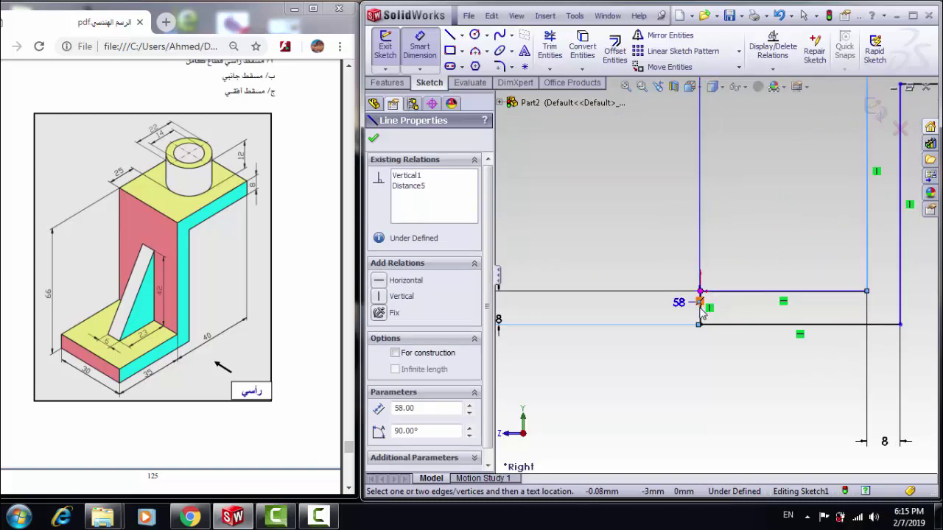
{"action": "left_click", "coordinate": [699, 317]}
{"action": "left_click", "coordinate": [727, 220]}
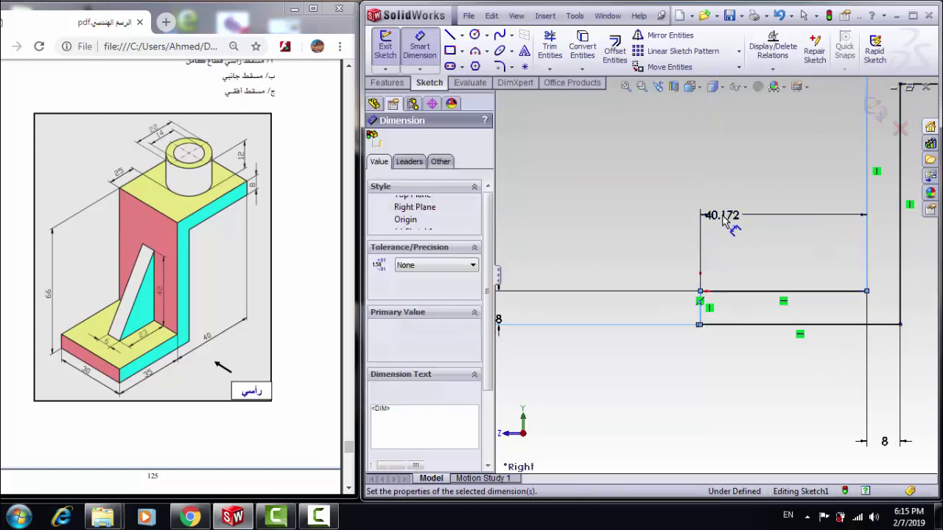
{"action": "type", "text": "35"}
{"action": "key", "text": "Return"}
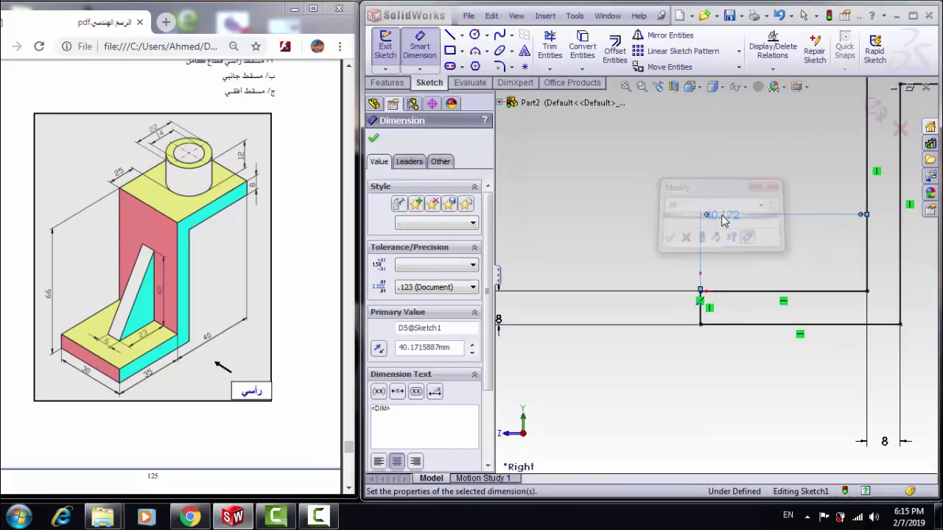
- Dimension the upper flange from the upright's outer side to its free end at 40 mm and finish dimensioning
{"action": "scroll", "coordinate": [806, 193], "scroll_direction": "up", "scroll_amount": 3}
{"action": "scroll", "coordinate": [800, 200], "scroll_direction": "down", "scroll_amount": 5}
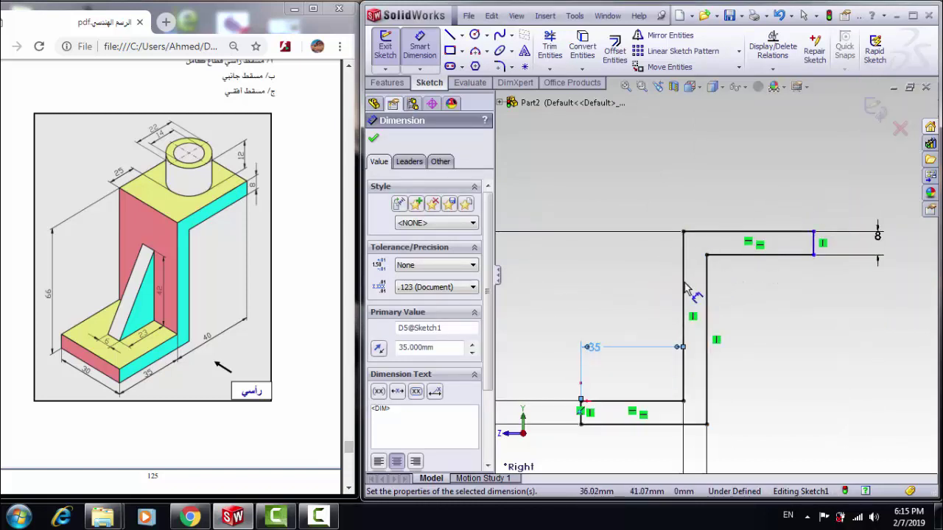
{"action": "left_click", "coordinate": [684, 347]}
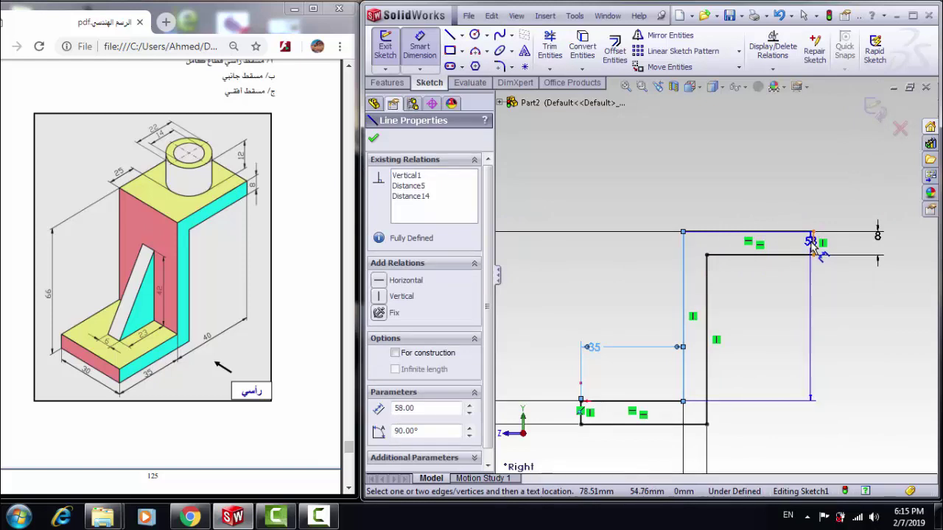
{"action": "left_click", "coordinate": [814, 245]}
{"action": "left_click", "coordinate": [763, 188]}
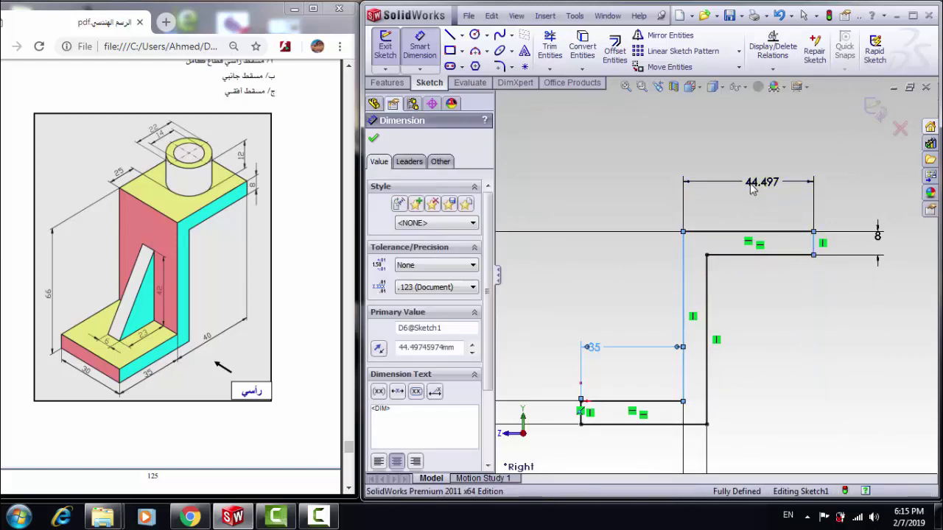
{"action": "type", "text": "40"}
{"action": "key", "text": "Return"}
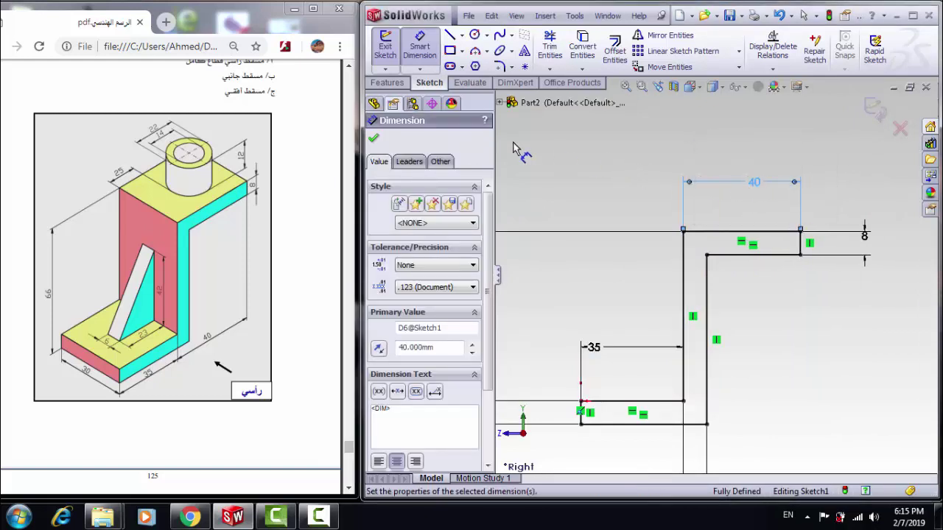
{"action": "scroll", "coordinate": [729, 246], "scroll_direction": "up", "scroll_amount": 4}
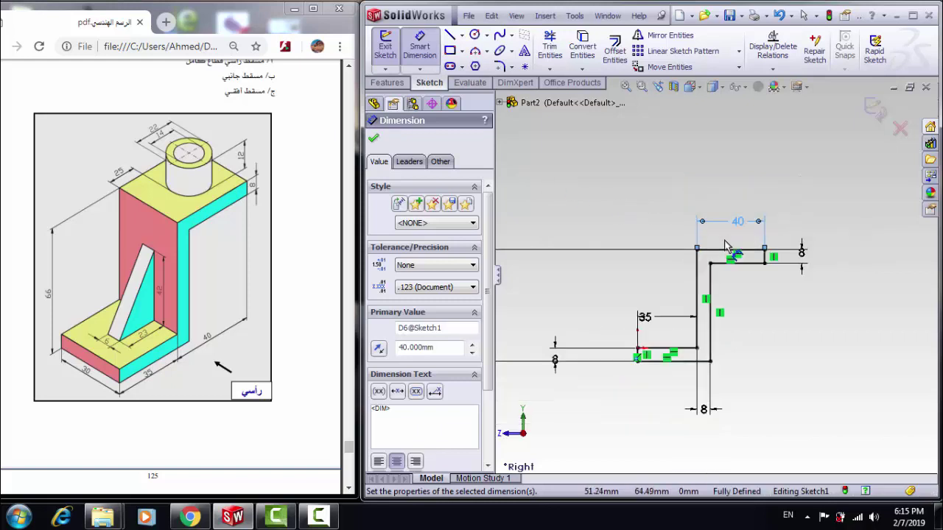
{"action": "scroll", "coordinate": [699, 229], "scroll_direction": "down", "scroll_amount": 1}
{"action": "left_click", "coordinate": [374, 138]}
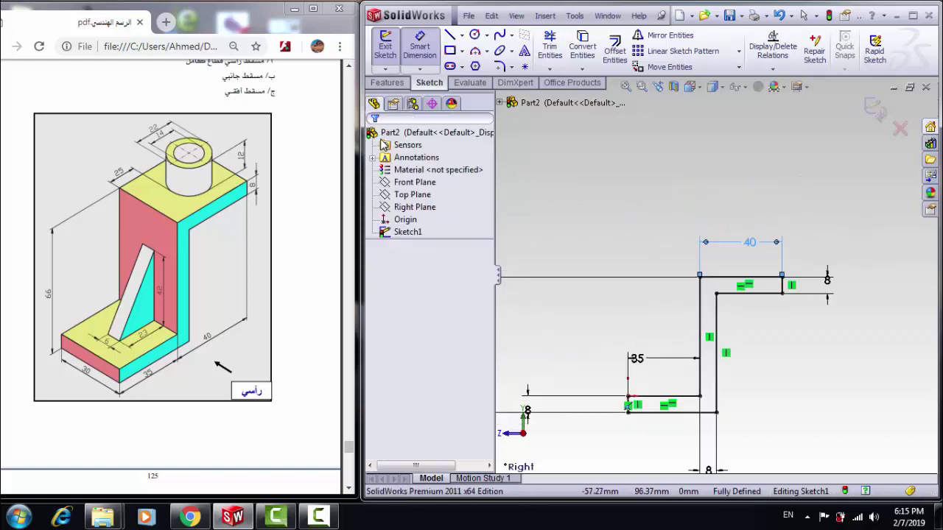
- Extrude the Z-shaped profile as a 30 mm blind boss in the reversed direction
{"action": "left_click", "coordinate": [386, 82]}
{"action": "left_click", "coordinate": [391, 51]}
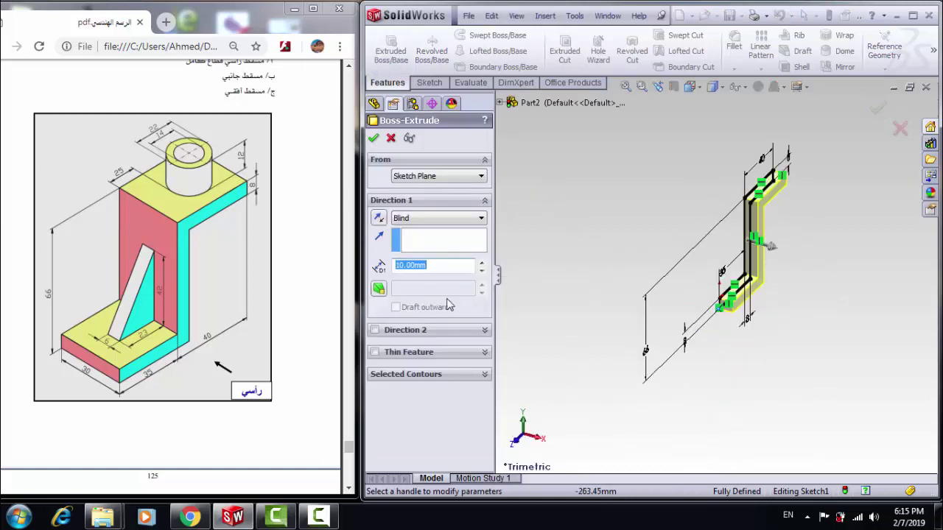
{"action": "left_click", "coordinate": [377, 221]}
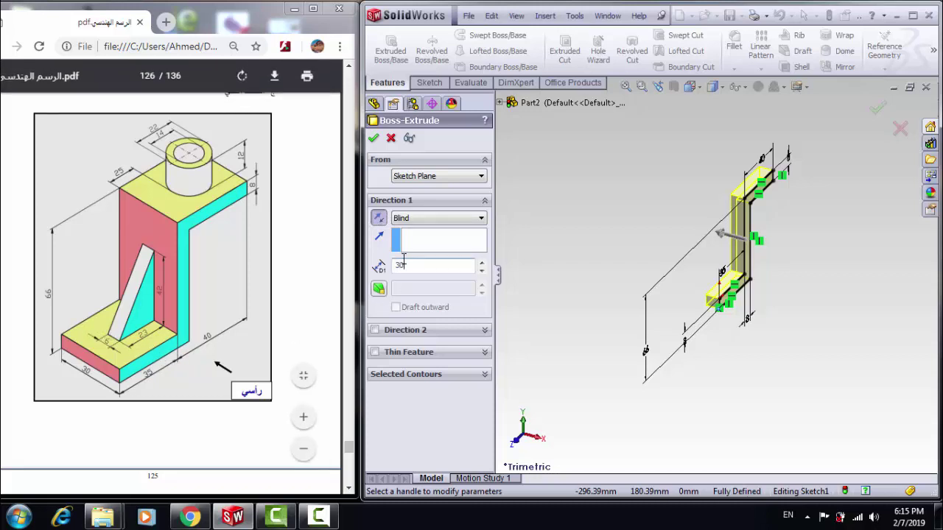
{"action": "key", "text": "Return"}
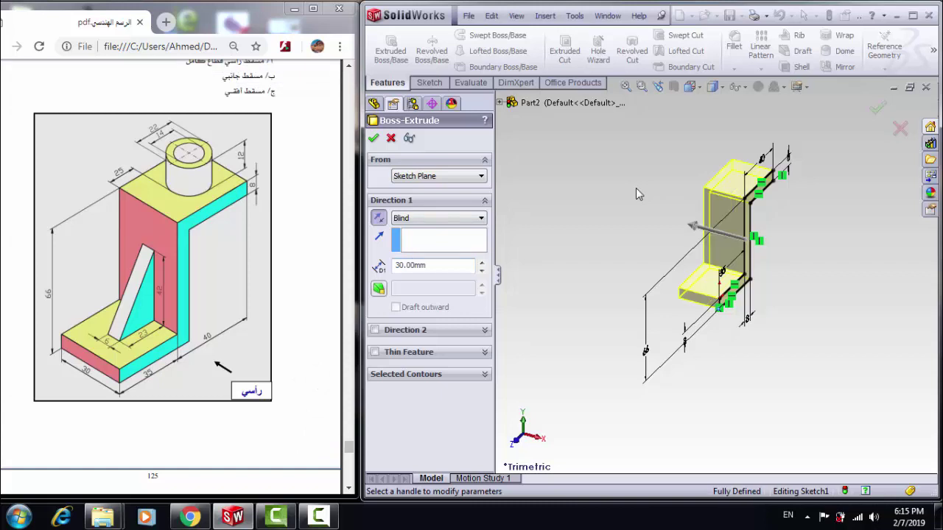
{"action": "left_click", "coordinate": [374, 139]}
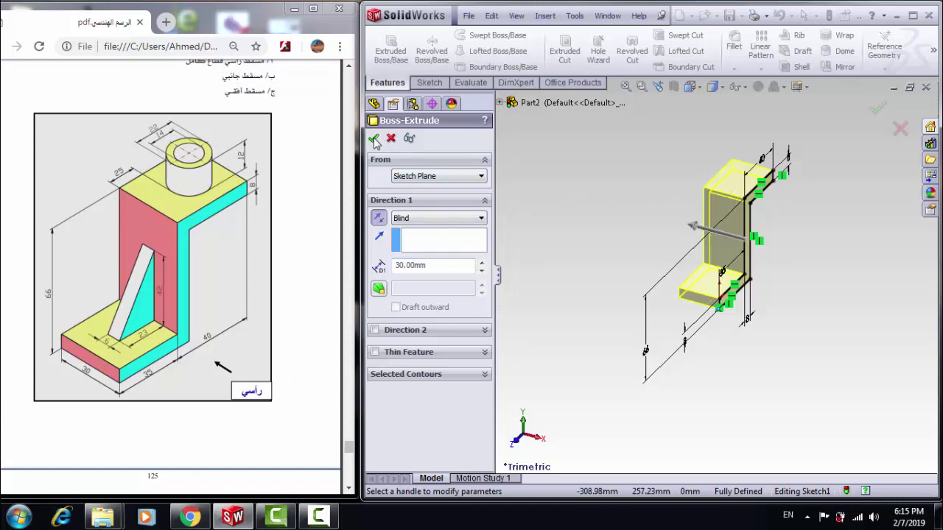
- Display the extruded bracket in the isometric view orientation
{"action": "left_click", "coordinate": [578, 212]}
{"action": "scroll", "coordinate": [669, 238], "scroll_direction": "down", "scroll_amount": 3}
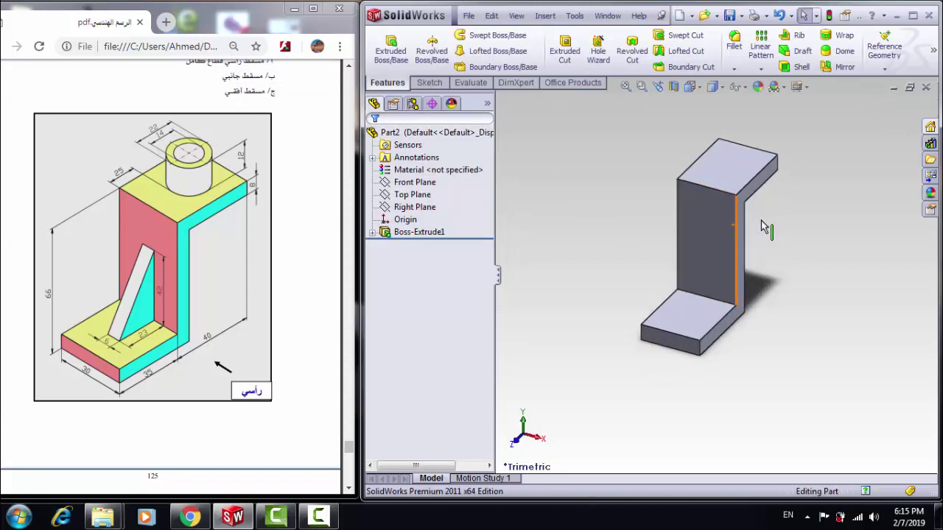
{"action": "left_click", "coordinate": [690, 87]}
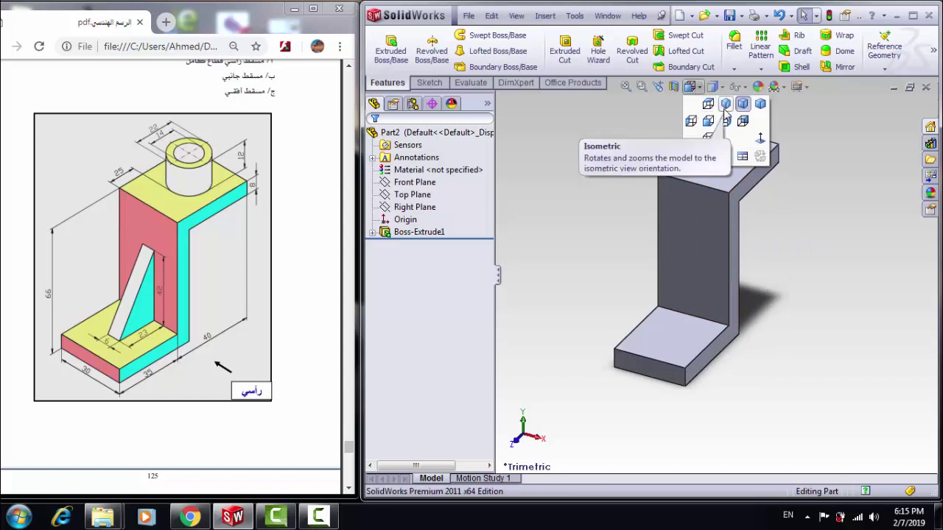
{"action": "left_click", "coordinate": [723, 108]}
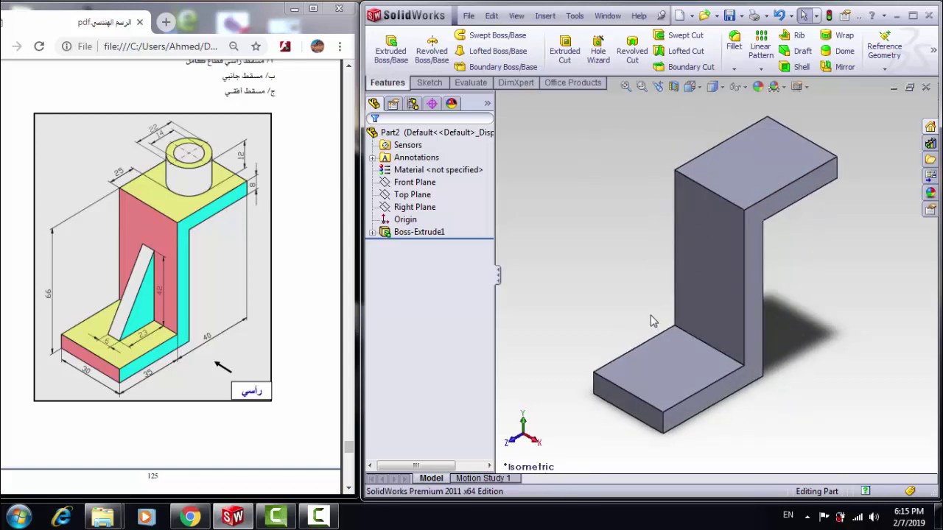
- Create a reference plane offset 15 mm from the Right Plane, flipped toward the middle of the bracket
{"action": "scroll", "coordinate": [636, 269], "scroll_direction": "up", "scroll_amount": 3}
{"action": "scroll", "coordinate": [636, 265], "scroll_direction": "down", "scroll_amount": 3}
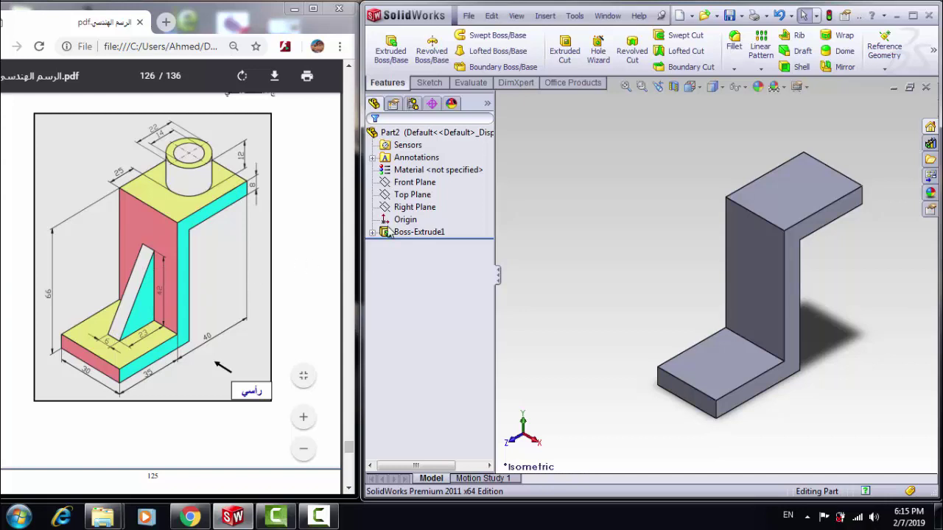
{"action": "left_click", "coordinate": [397, 210]}
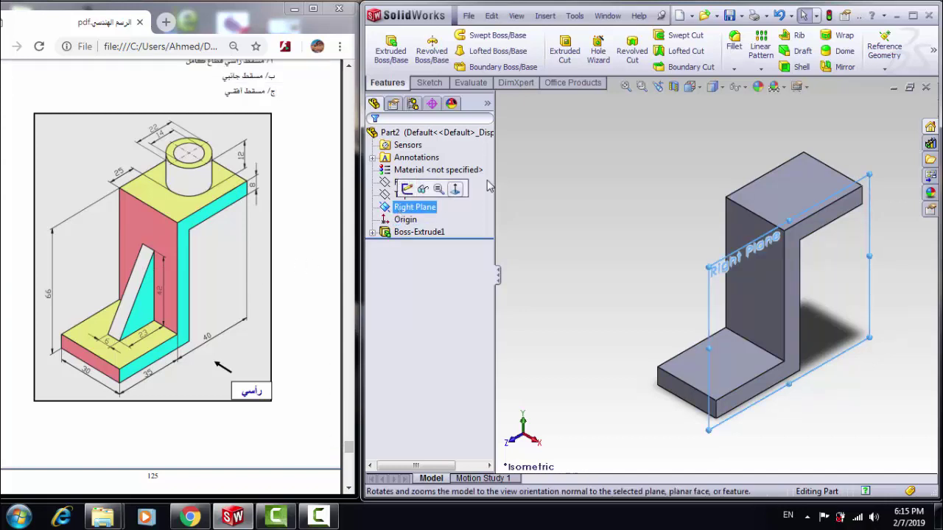
{"action": "left_click", "coordinate": [885, 70]}
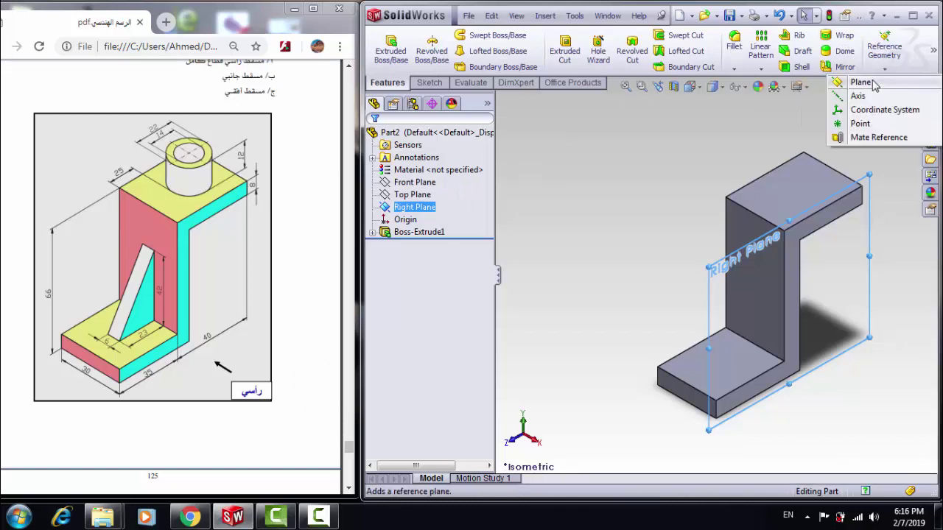
{"action": "left_click", "coordinate": [860, 82]}
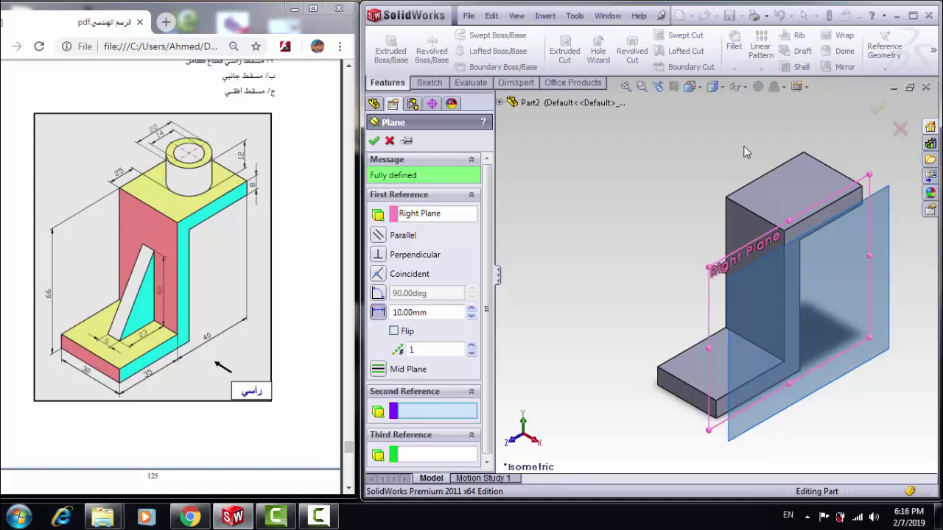
{"action": "left_click", "coordinate": [394, 331]}
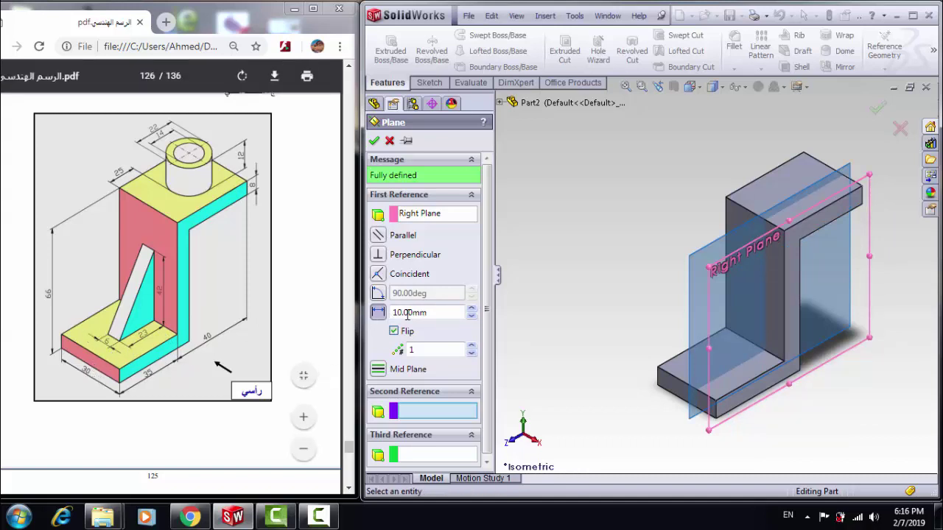
{"action": "type", "text": "15"}
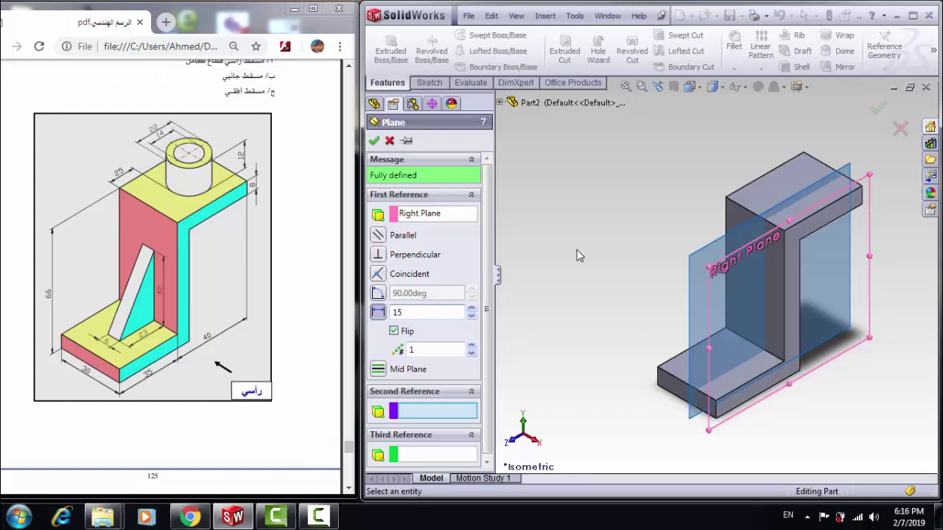
{"action": "key", "text": "Return"}
{"action": "left_click", "coordinate": [374, 140]}
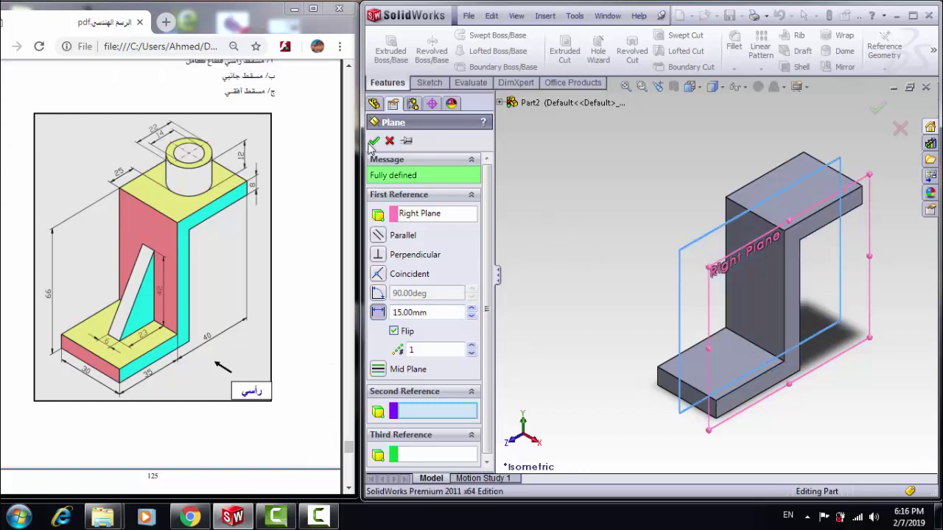
- Start a sketch on the new offset plane and view it normal to the plane
{"action": "middle_click_drag", "start_coordinate": [580, 330], "coordinate": [591, 263]}
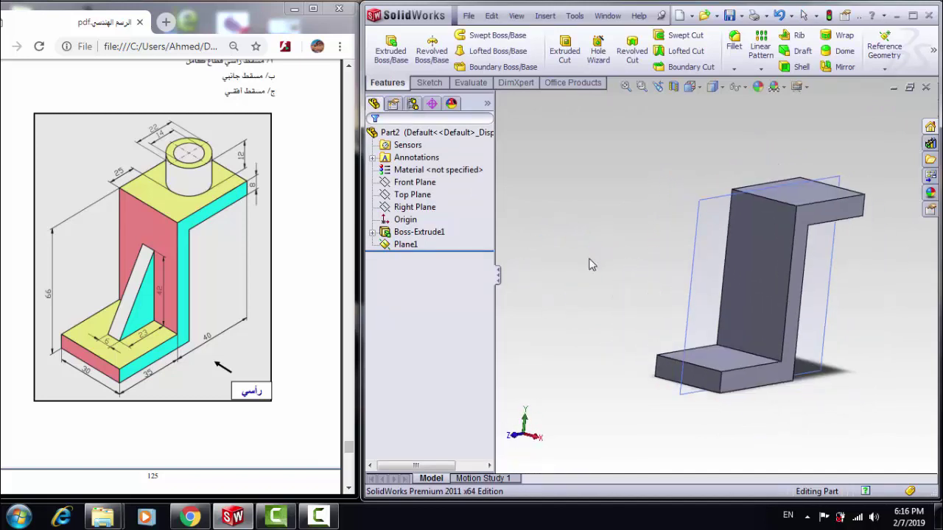
{"action": "left_click", "coordinate": [405, 244]}
{"action": "left_click", "coordinate": [404, 232], "text": "ctrl"}
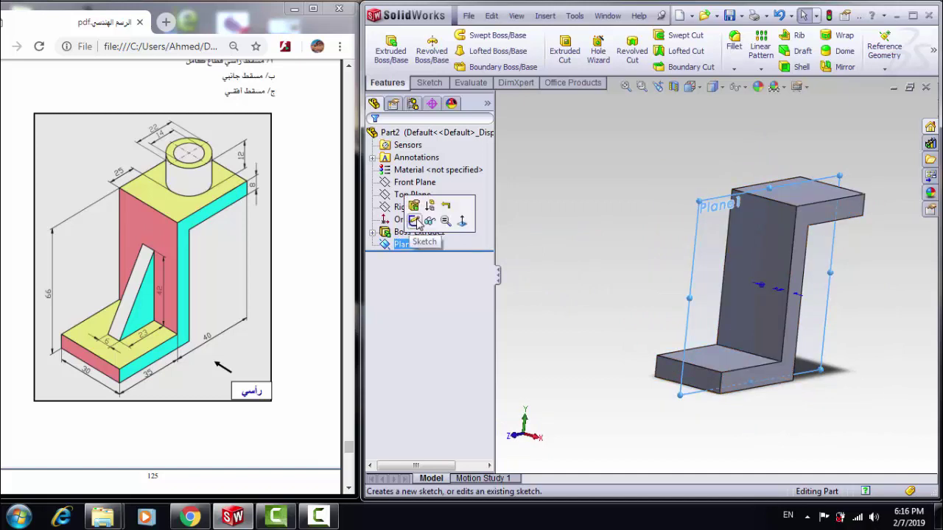
{"action": "left_click", "coordinate": [414, 220]}
{"action": "left_click", "coordinate": [690, 88]}
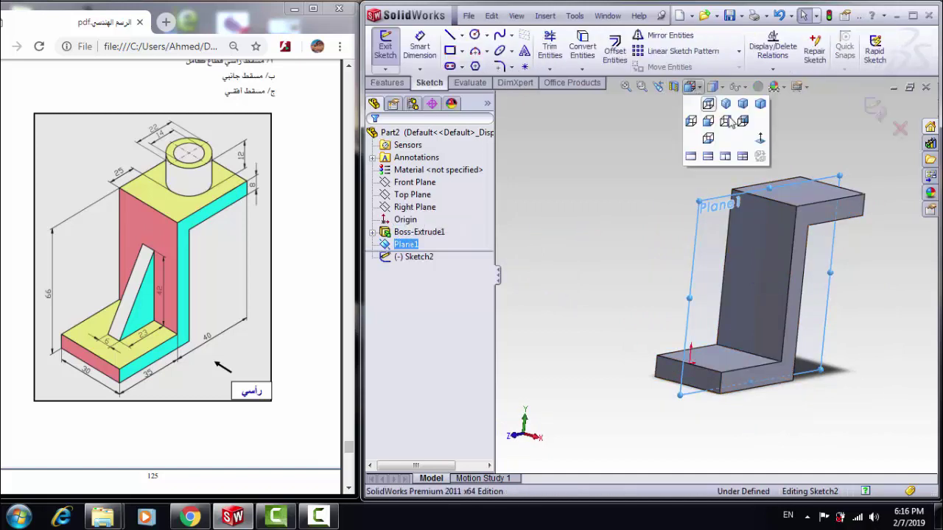
{"action": "left_click", "coordinate": [760, 139]}
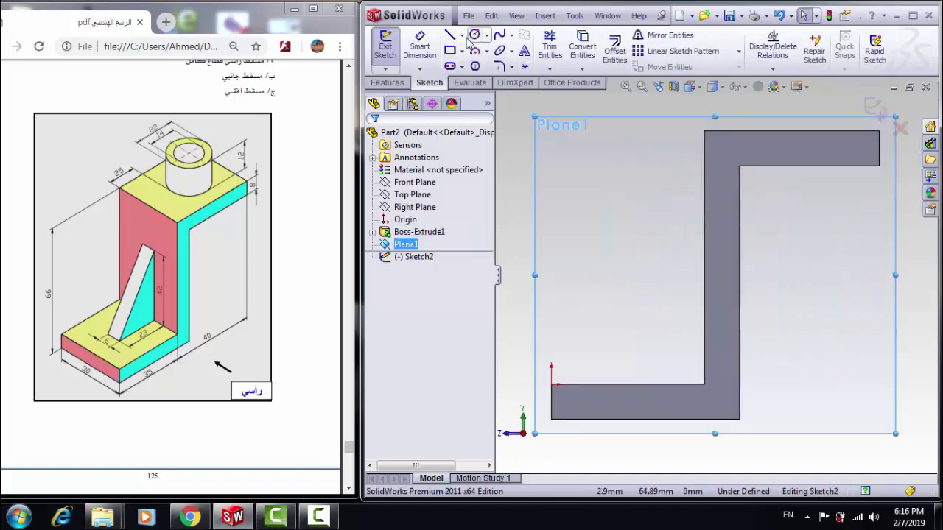
- Sketch a closed right triangle about 22 mm wide and 31 mm high in the corner between the lower flange and the upright
{"action": "left_click", "coordinate": [451, 37]}
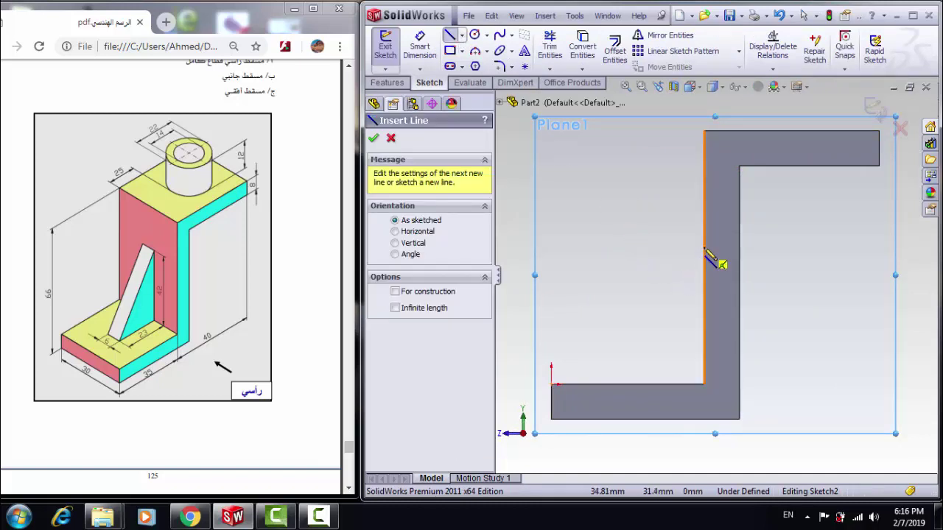
{"action": "left_click", "coordinate": [704, 257]}
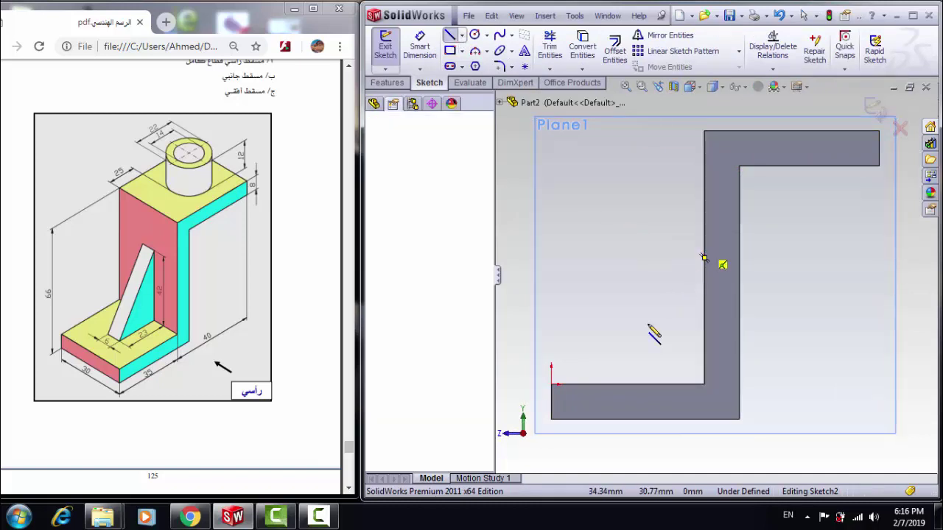
{"action": "left_click", "coordinate": [609, 382]}
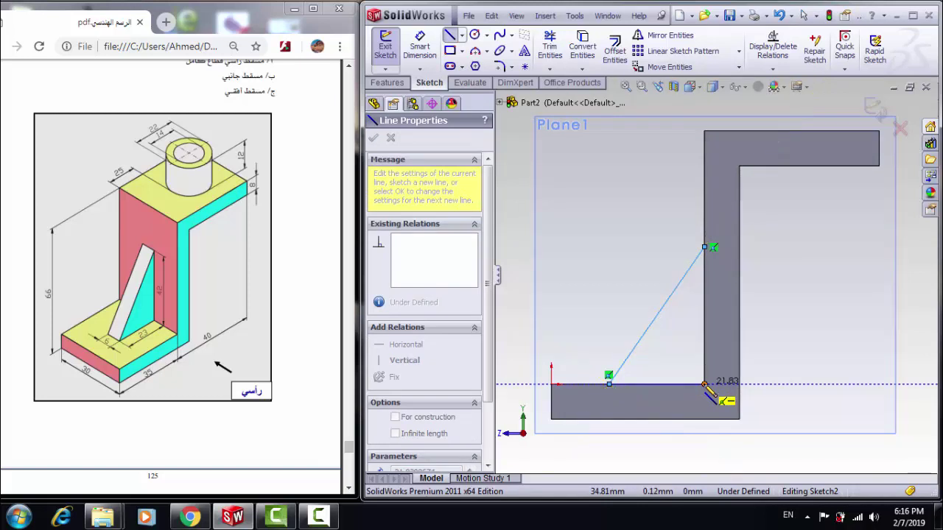
{"action": "left_click", "coordinate": [704, 384]}
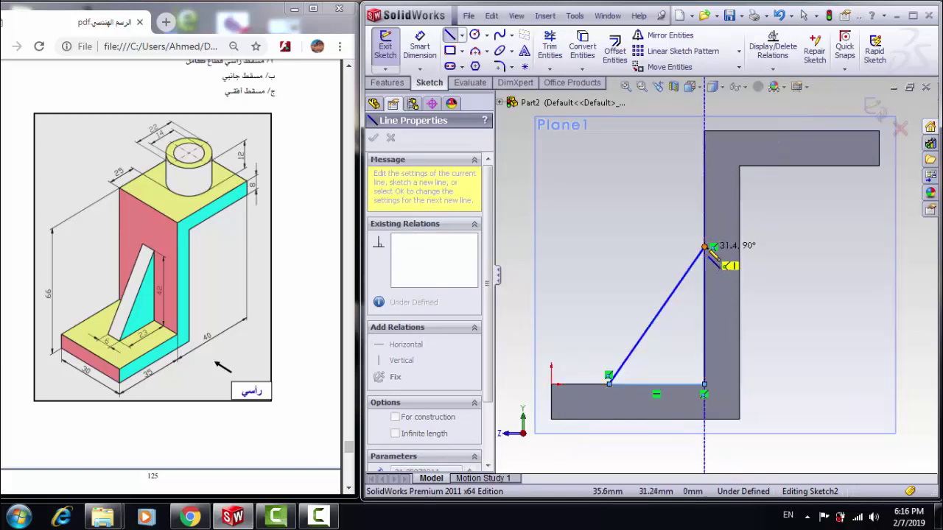
{"action": "left_click", "coordinate": [706, 248]}
- Dimension the rib triangle with a 42 mm vertical side and a 23 mm base
{"action": "left_click", "coordinate": [424, 53]}
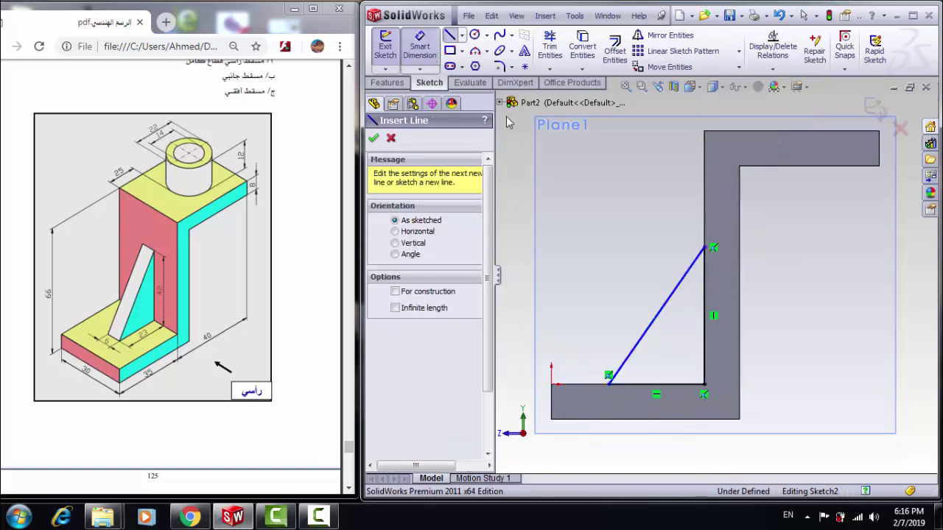
{"action": "left_click", "coordinate": [705, 311]}
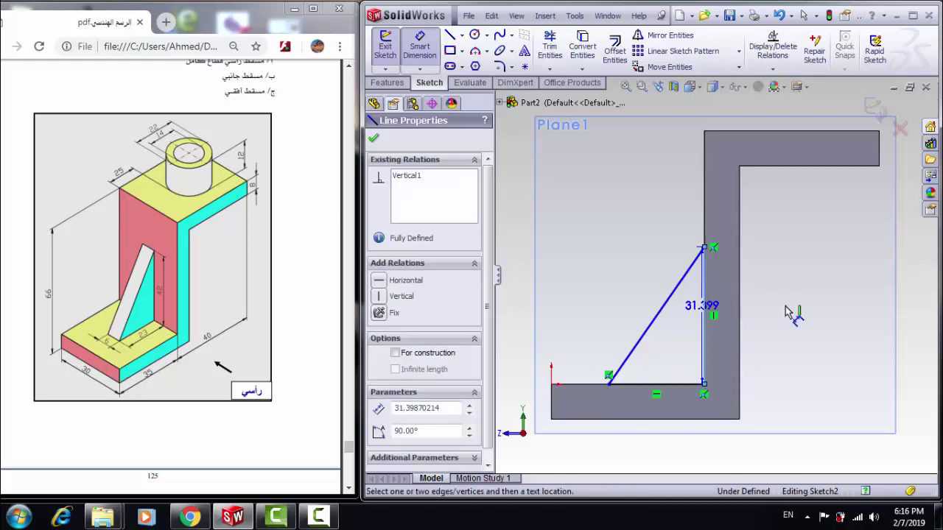
{"action": "left_click", "coordinate": [786, 313]}
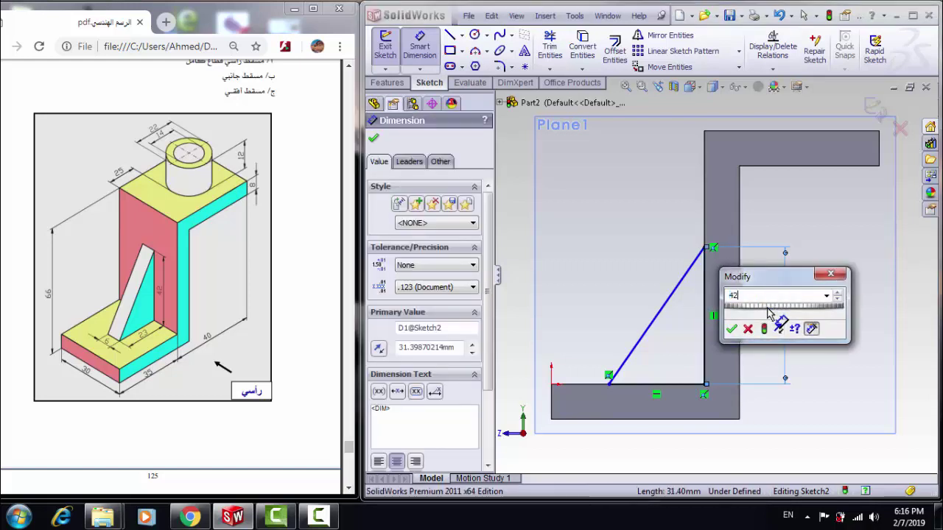
{"action": "key", "text": "Return"}
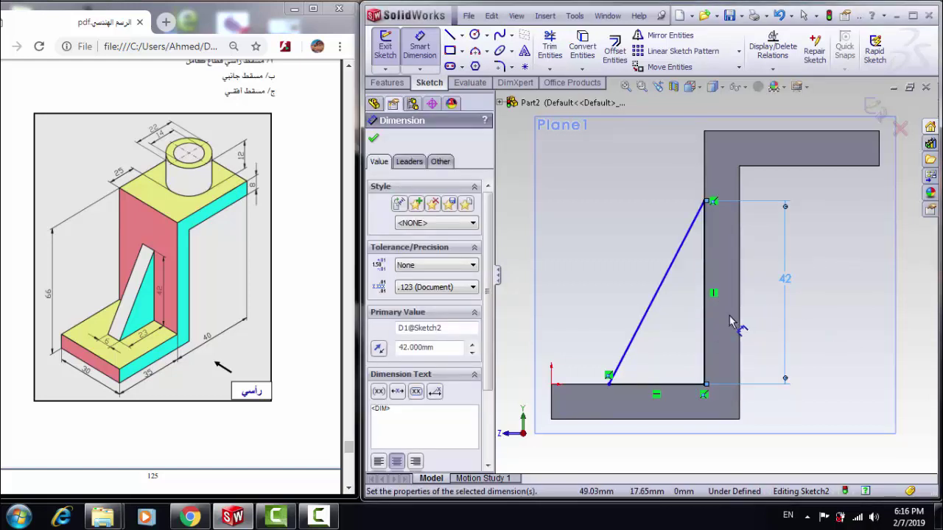
{"action": "left_click", "coordinate": [672, 389]}
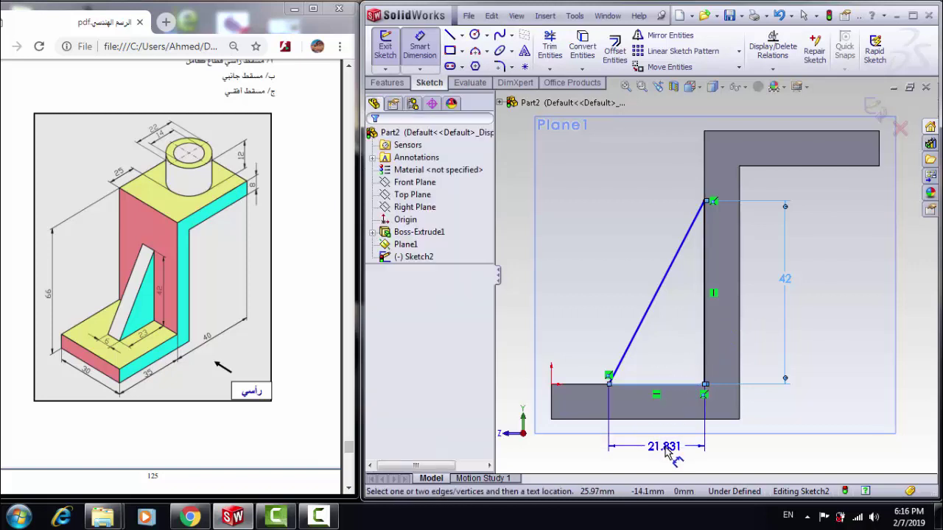
{"action": "left_click", "coordinate": [667, 448]}
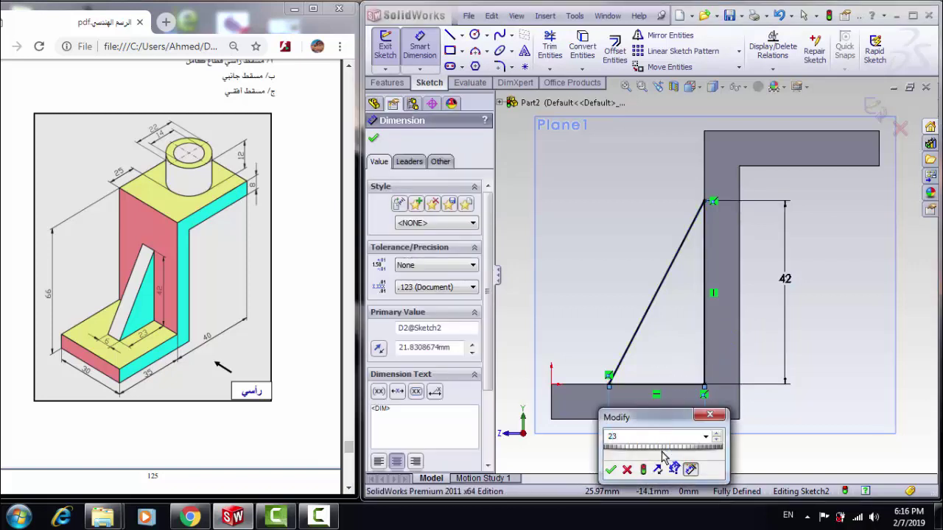
{"action": "key", "text": "Return"}
- Extrude the triangle as a 6 mm Mid Plane boss merged with the bracket to form the rib
{"action": "scroll", "coordinate": [777, 443], "scroll_direction": "up", "scroll_amount": 1}
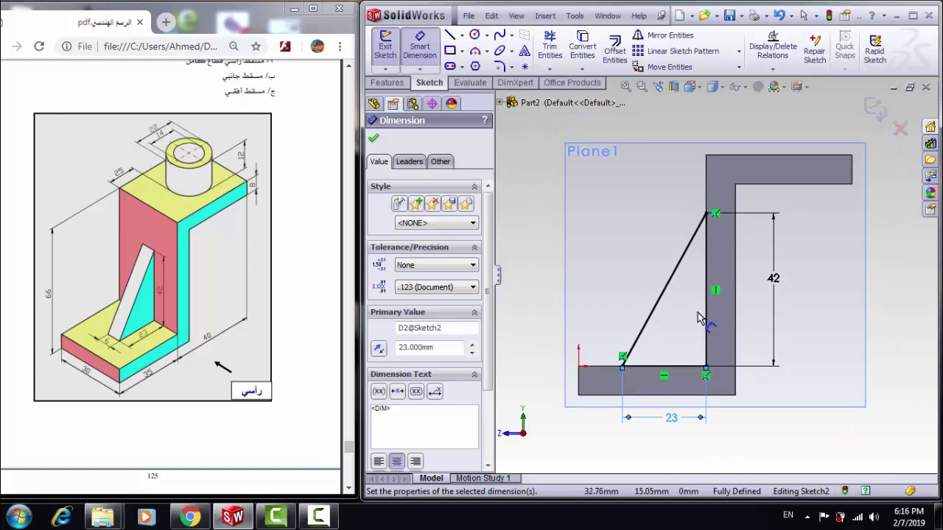
{"action": "left_click", "coordinate": [387, 83]}
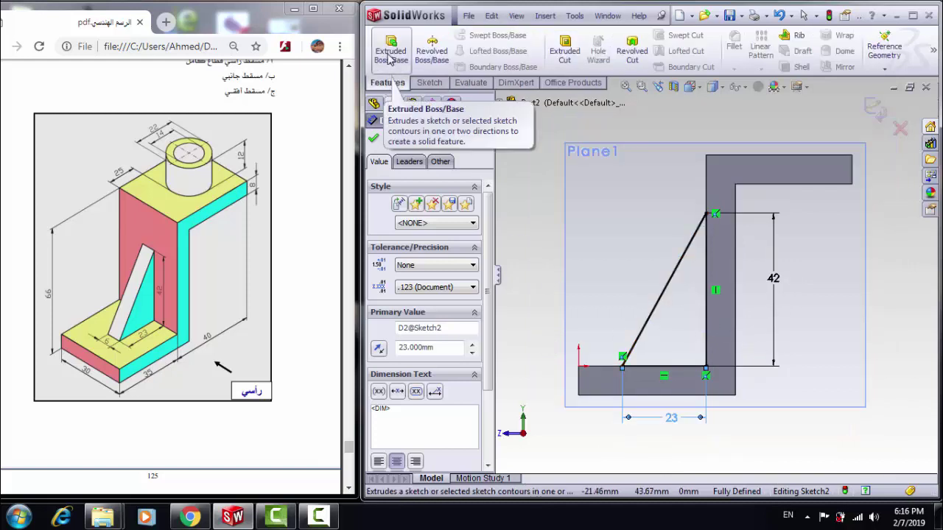
{"action": "left_click", "coordinate": [391, 52]}
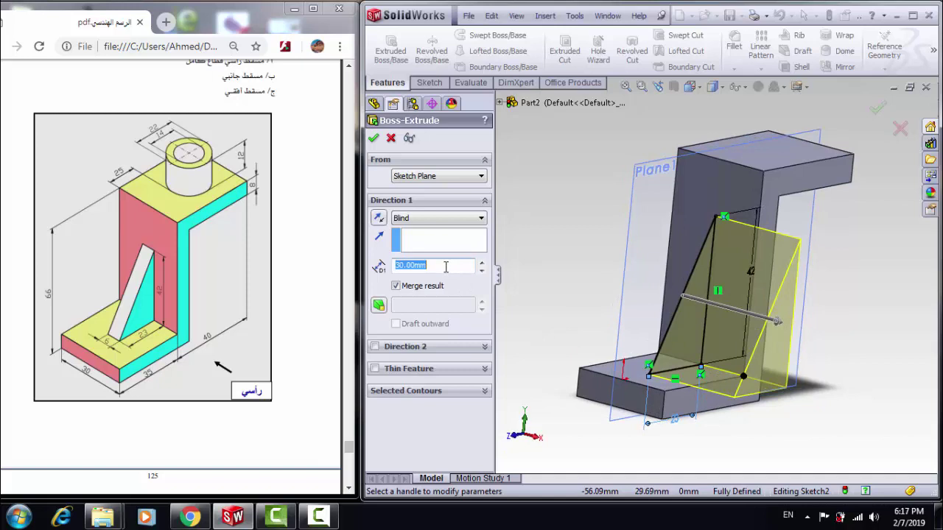
{"action": "left_click", "coordinate": [438, 218]}
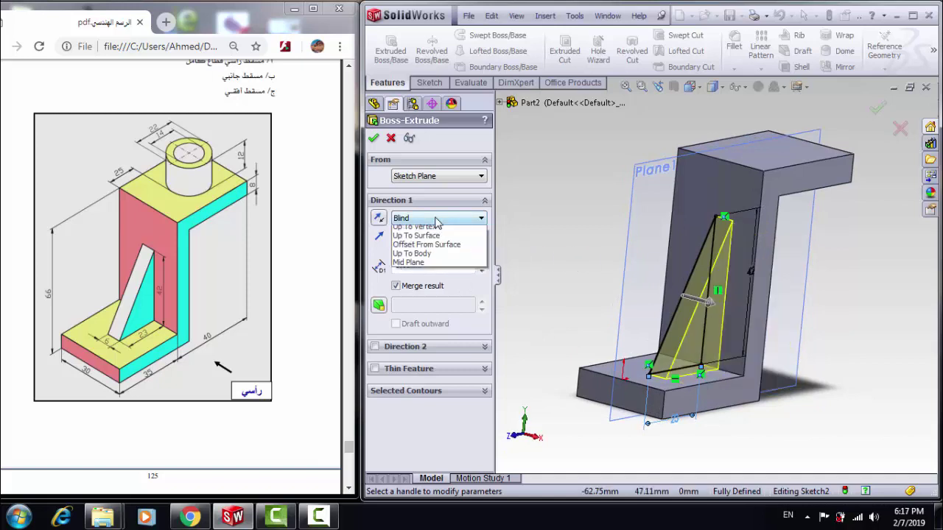
{"action": "left_click", "coordinate": [431, 286]}
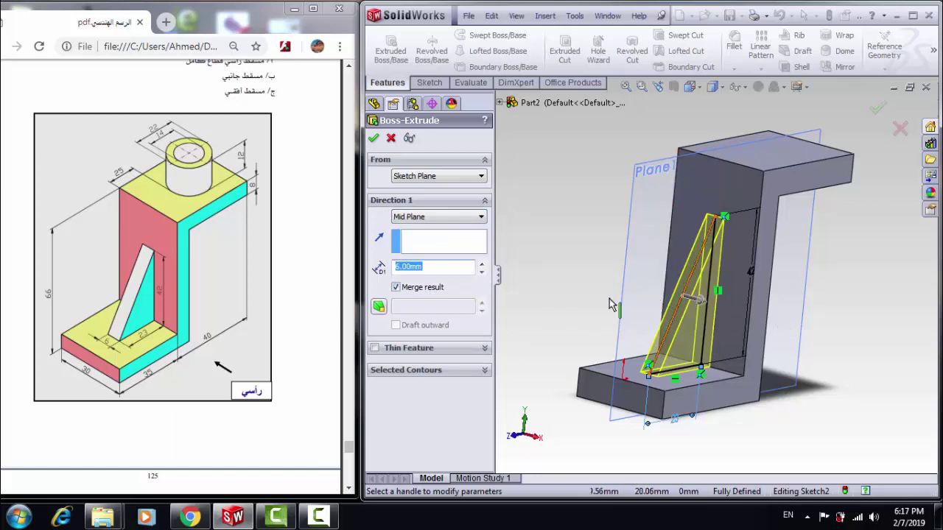
{"action": "left_click", "coordinate": [373, 139]}
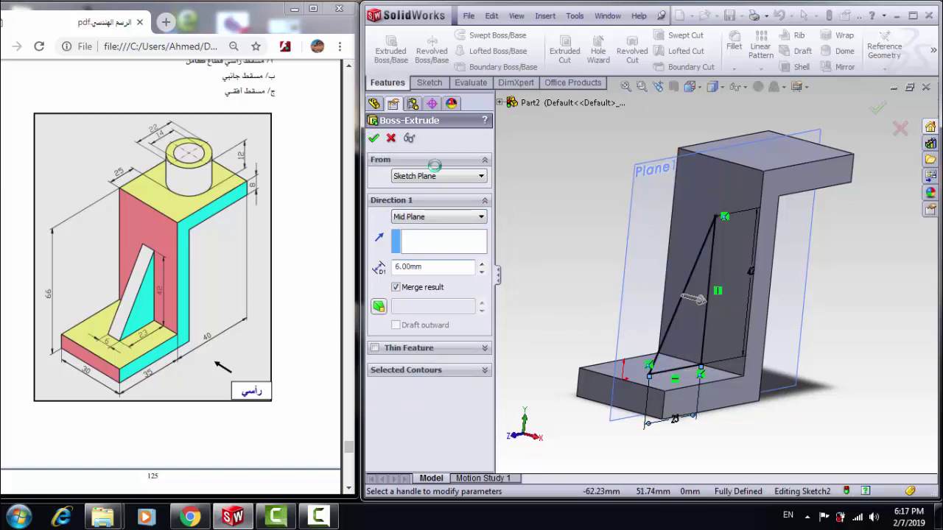
{"action": "left_click", "coordinate": [529, 188]}
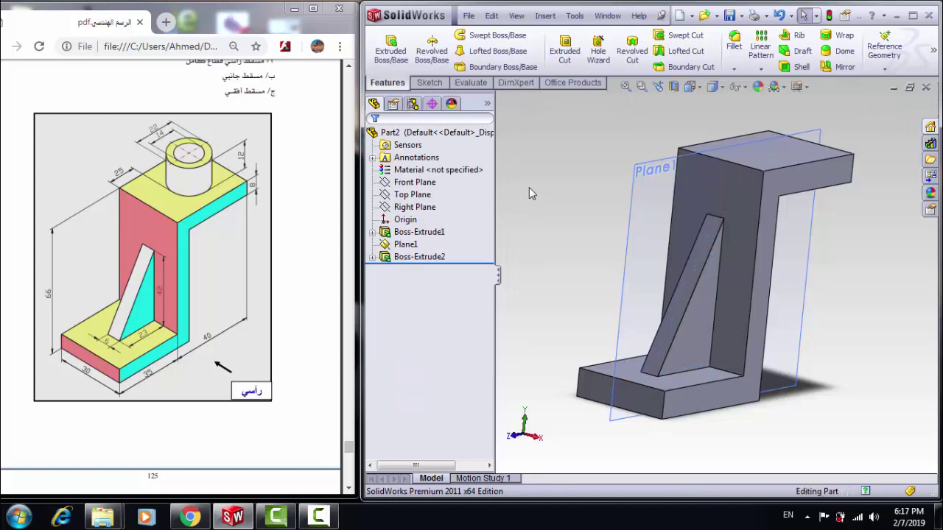
- Hide the offset reference plane through the middle of the bracket
{"action": "mouse_move", "coordinate": [545, 197]}
{"action": "middle_mouse_down"}
{"action": "mouse_move", "coordinate": [545, 167]}
{"action": "mouse_move", "coordinate": [555, 196]}
{"action": "middle_mouse_up"}
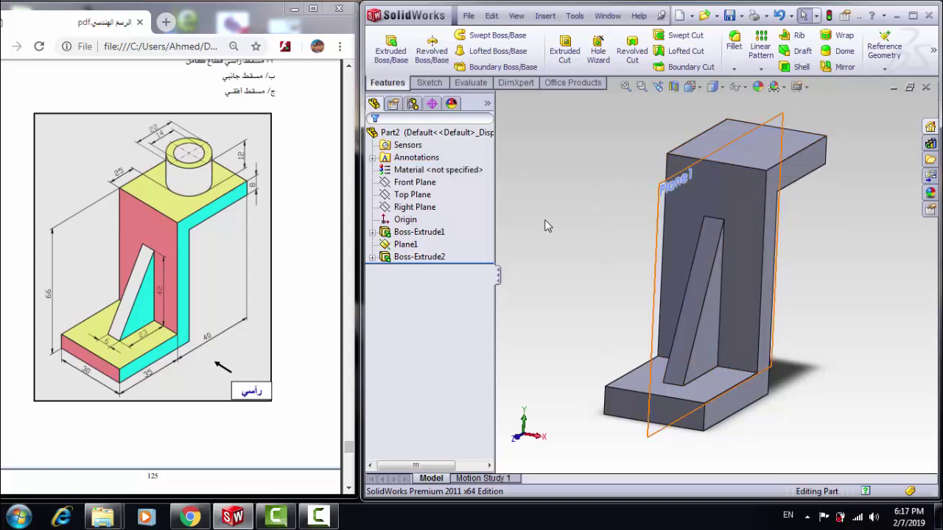
{"action": "left_click", "coordinate": [404, 245]}
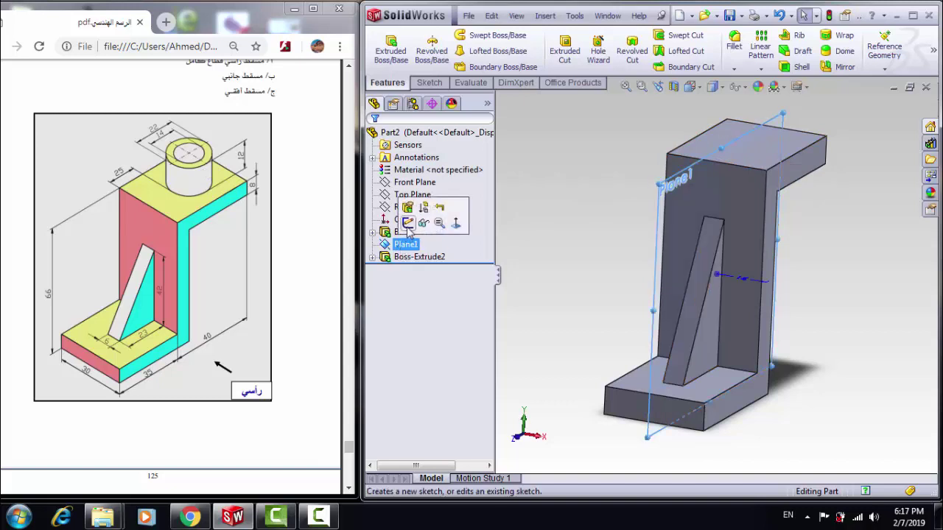
{"action": "left_click", "coordinate": [423, 223]}
- Start a sketch on the top face of the upper flange and view it normal to that face
{"action": "left_click", "coordinate": [730, 143]}
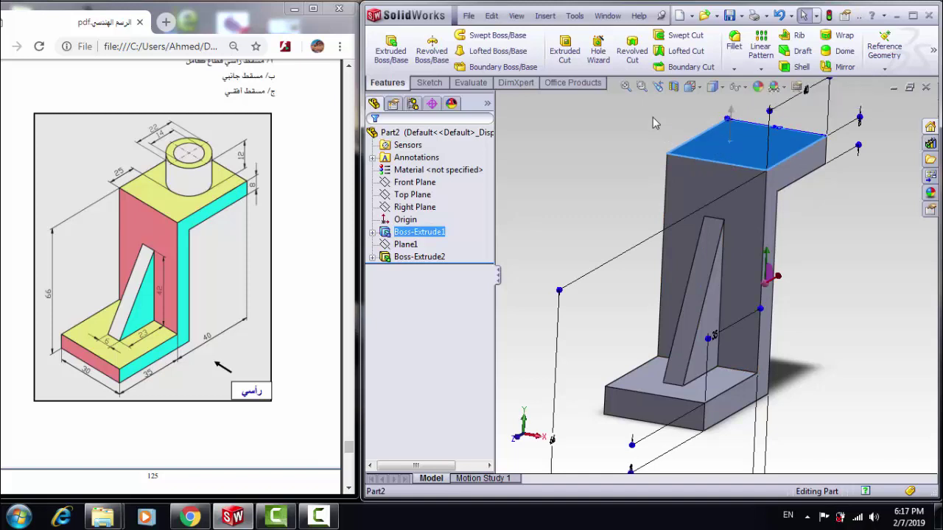
{"action": "left_click", "coordinate": [429, 82]}
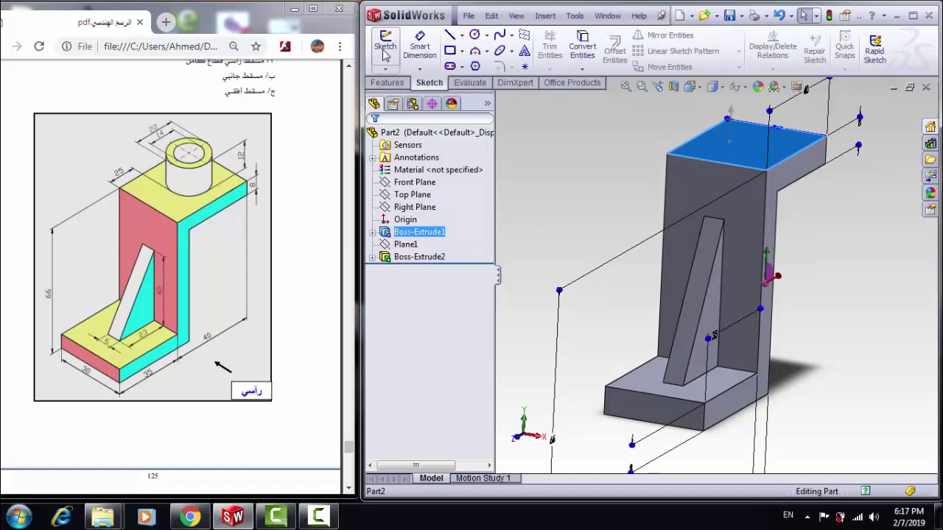
{"action": "left_click", "coordinate": [385, 48]}
{"action": "left_click", "coordinate": [714, 87]}
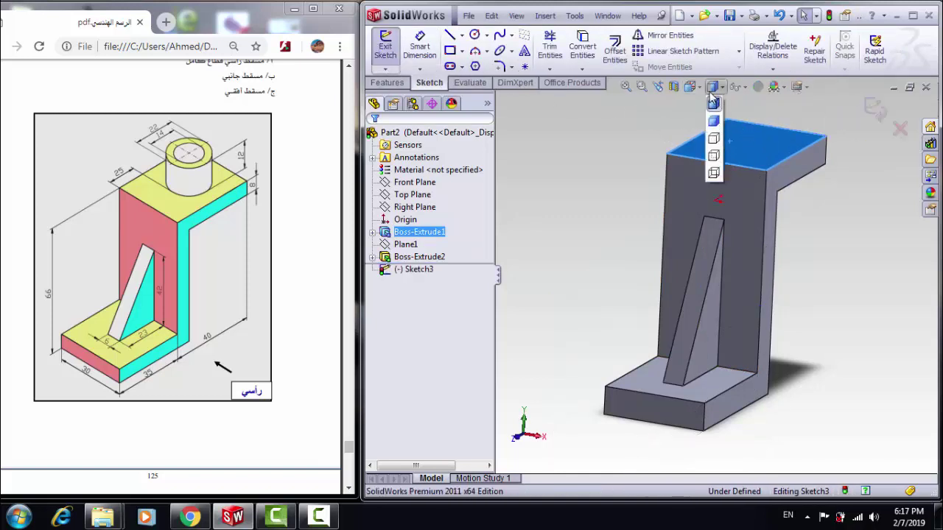
{"action": "left_click", "coordinate": [691, 87]}
{"action": "left_click", "coordinate": [758, 138]}
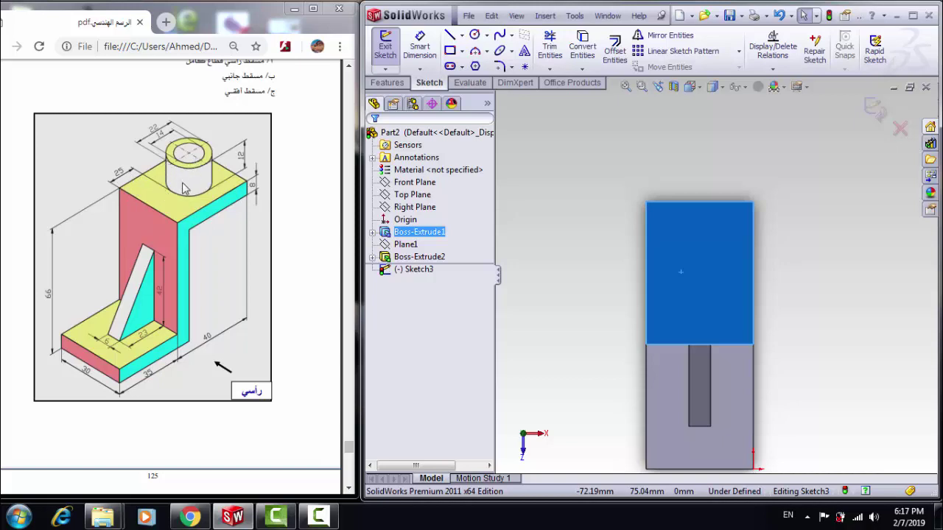
- Sketch a vertical and a horizontal centerline across the upper flange's top face, joining the midpoints of its opposite edges
{"action": "left_click", "coordinate": [461, 37]}
{"action": "left_click", "coordinate": [475, 65]}
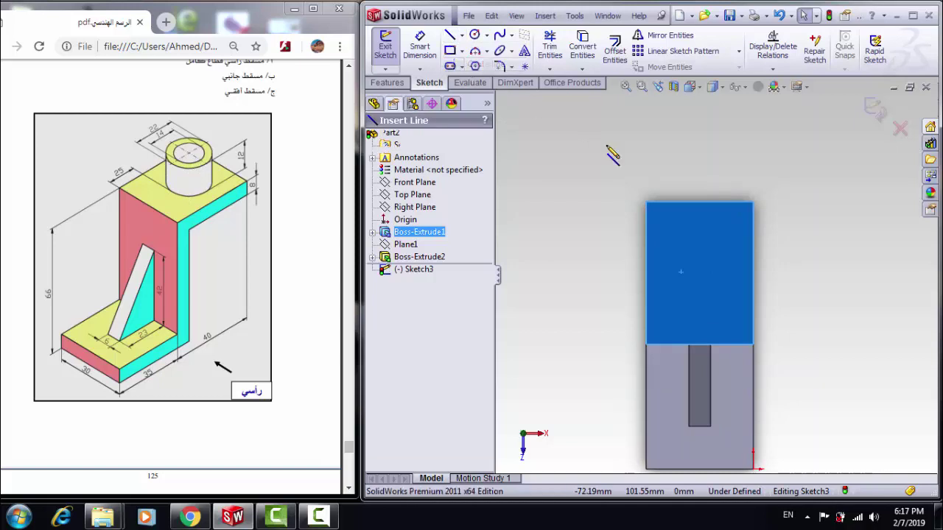
{"action": "left_click", "coordinate": [699, 202]}
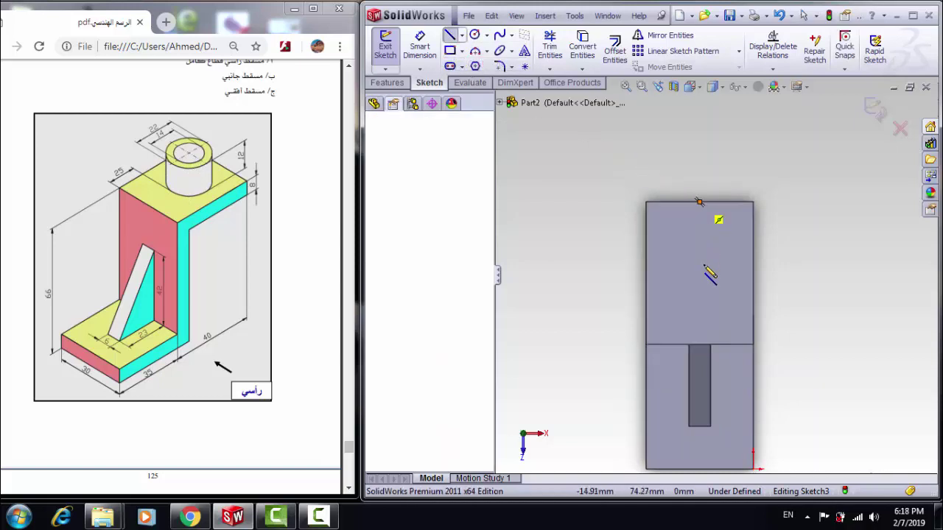
{"action": "left_click", "coordinate": [700, 346]}
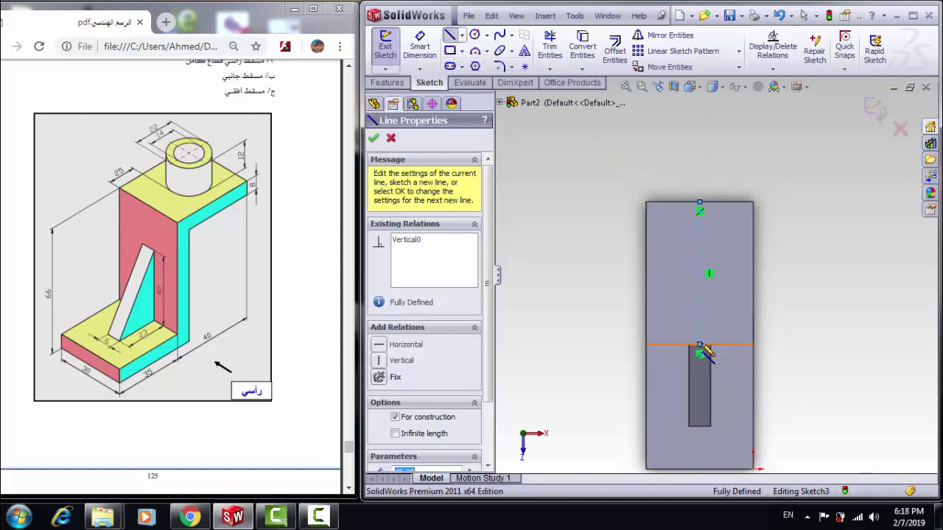
{"action": "key", "text": "Escape"}
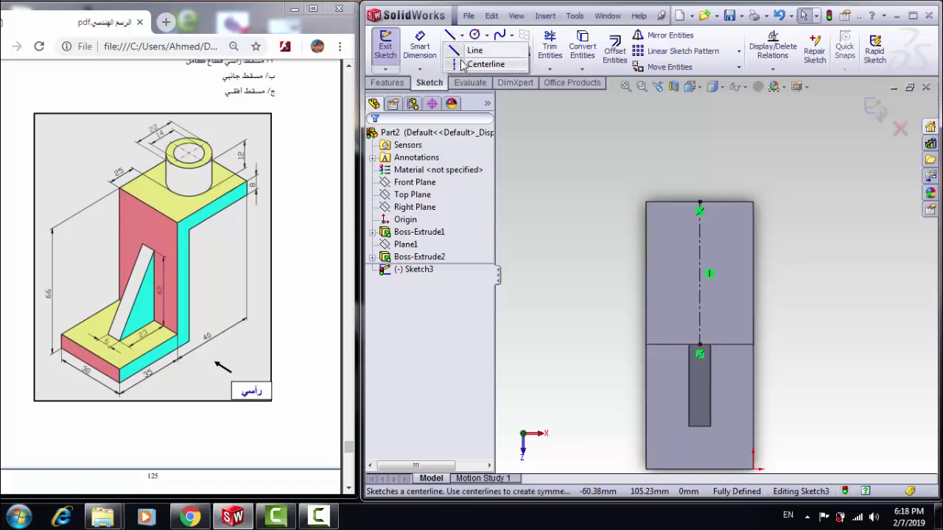
{"action": "key", "text": "Return"}
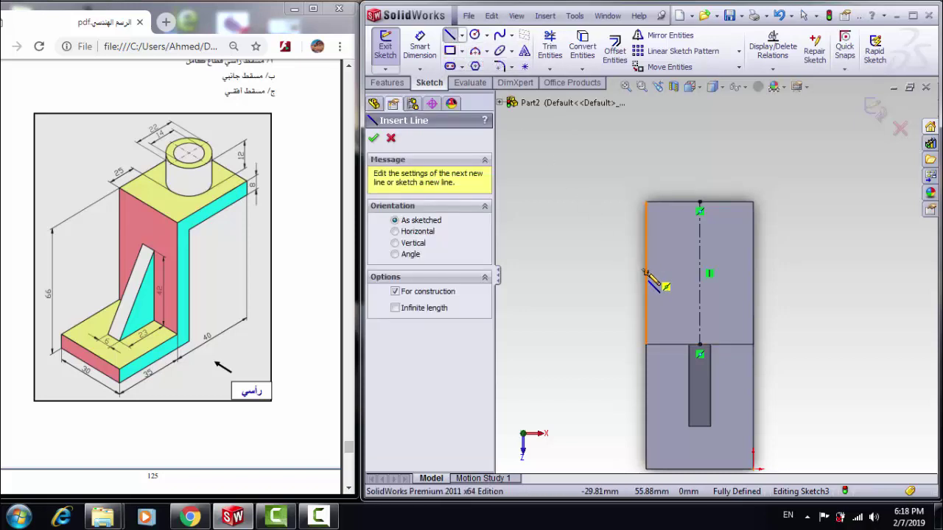
{"action": "left_click", "coordinate": [646, 272]}
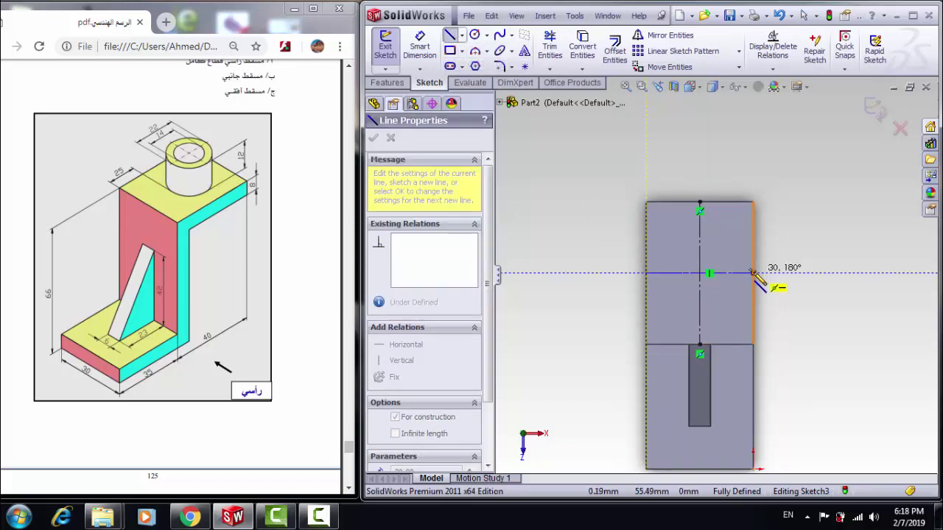
{"action": "left_click", "coordinate": [753, 273]}
{"action": "key", "text": "Escape"}
{"action": "key", "text": "Escape"}
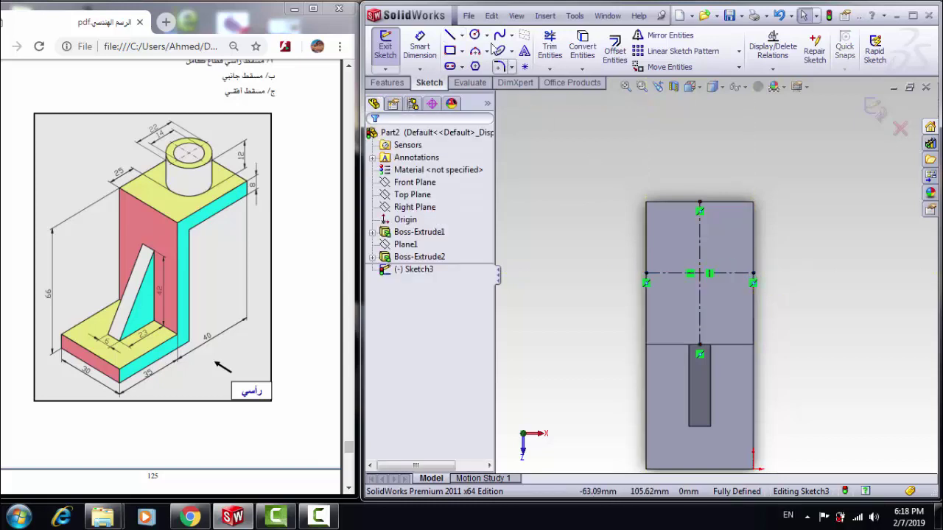
- Sketch two concentric circles about 25 mm and 14 mm in diameter, centered where the centerlines cross
{"action": "left_click", "coordinate": [475, 36]}
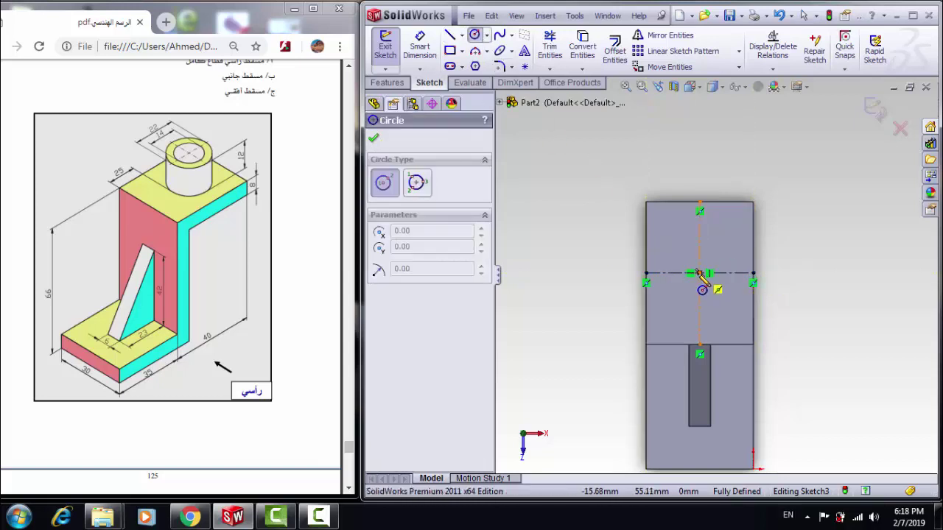
{"action": "left_click", "coordinate": [672, 237]}
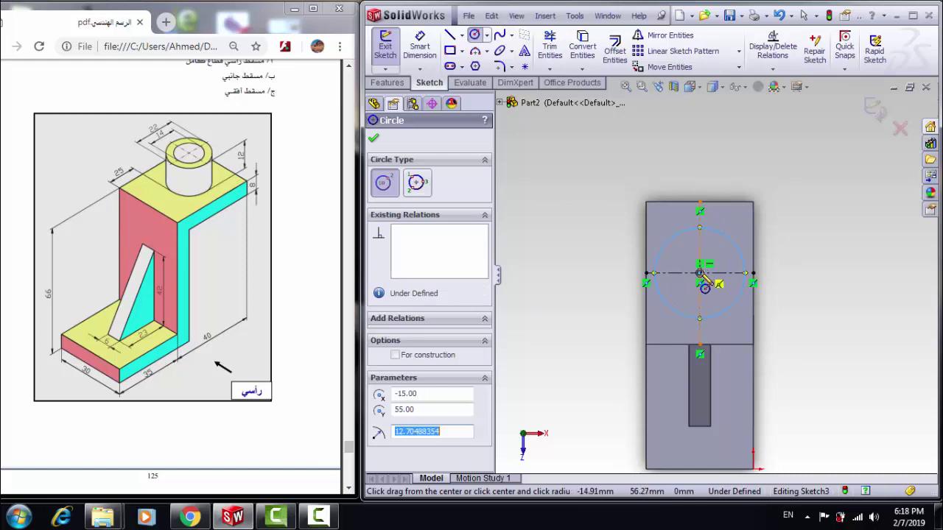
{"action": "left_click", "coordinate": [700, 274]}
{"action": "left_click", "coordinate": [722, 265]}
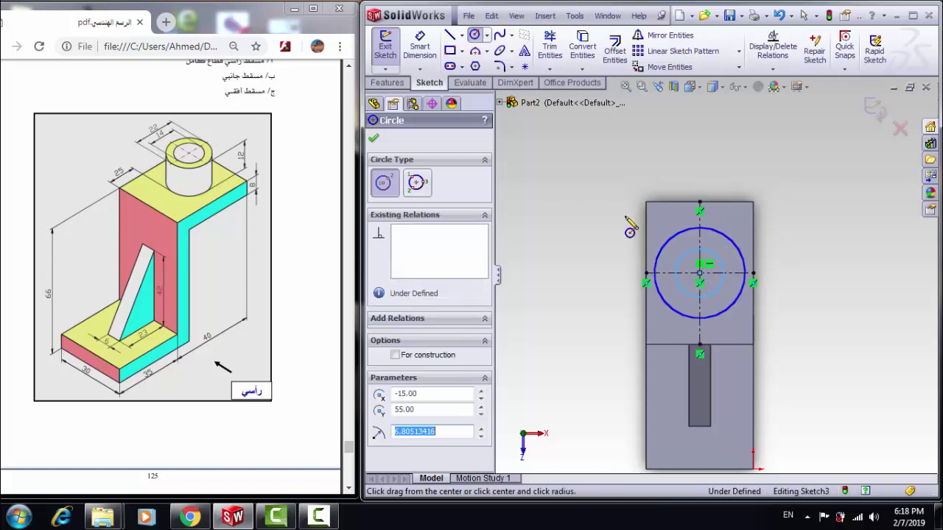
- Dimension the outer circle's diameter as 22 mm and the inner circle's diameter as 14 mm
{"action": "left_click", "coordinate": [420, 48]}
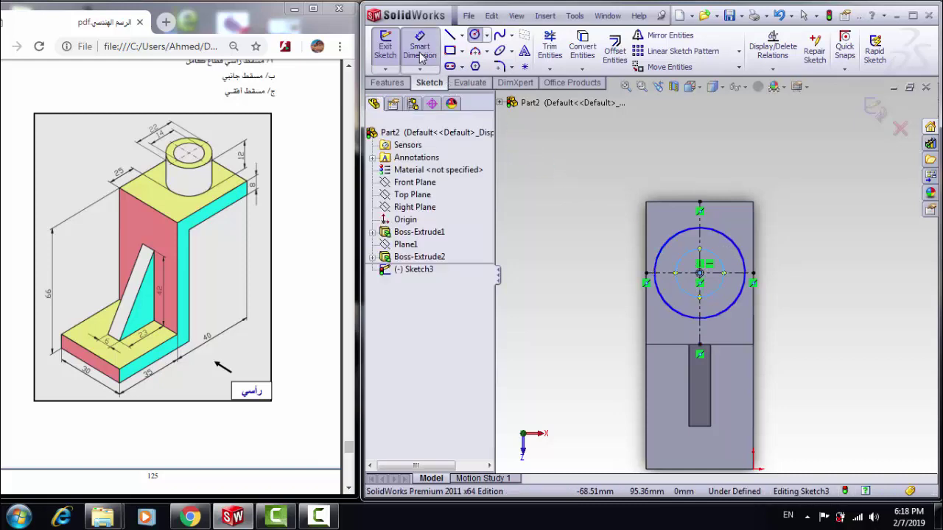
{"action": "left_click", "coordinate": [732, 245]}
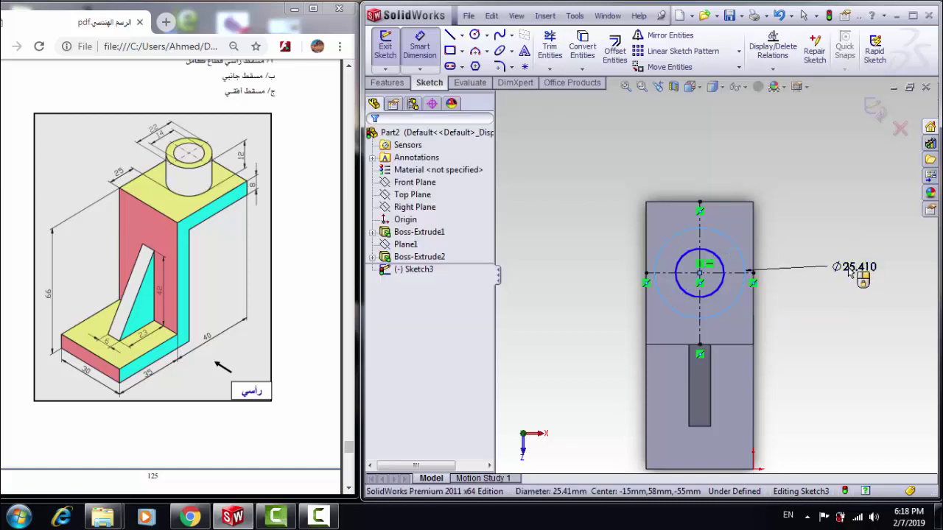
{"action": "left_click", "coordinate": [849, 273]}
{"action": "type", "text": "22"}
{"action": "key", "text": "Return"}
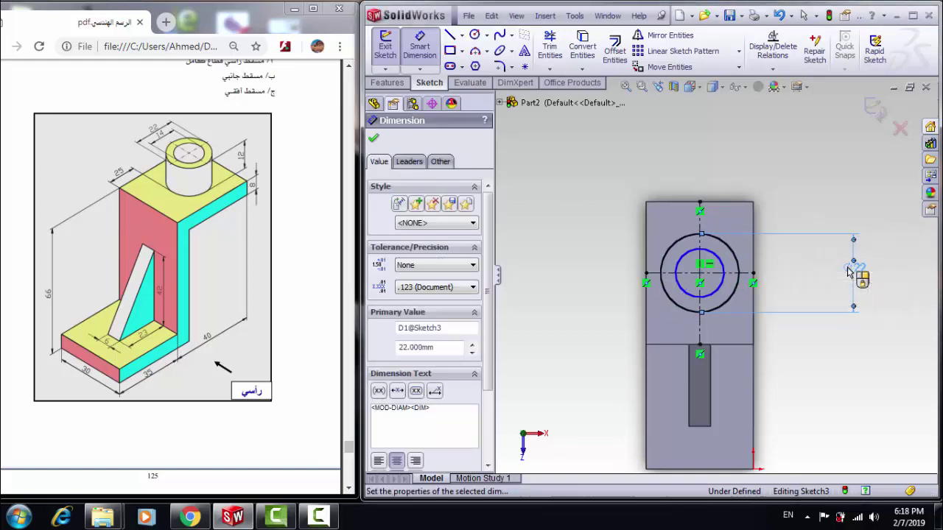
{"action": "left_click", "coordinate": [722, 289]}
{"action": "left_click", "coordinate": [810, 287]}
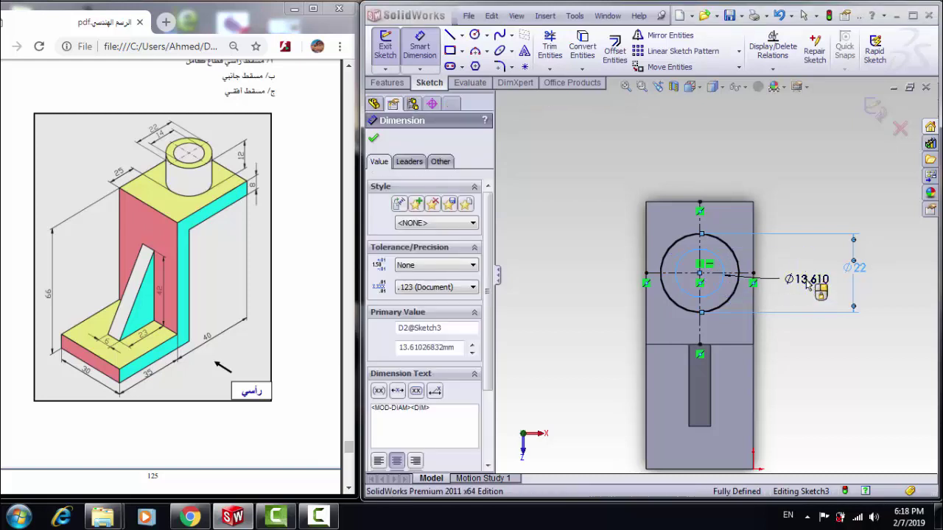
{"action": "type", "text": "14"}
{"action": "key", "text": "Return"}
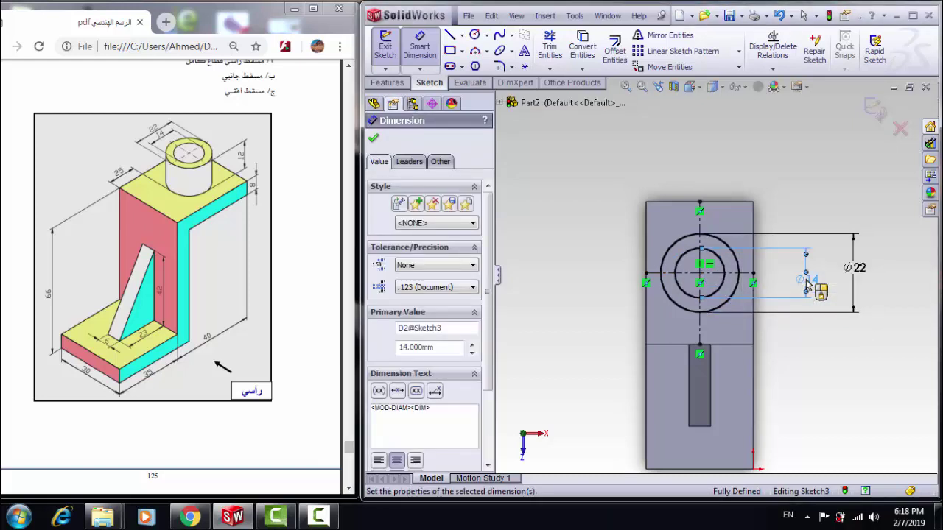
{"action": "left_click", "coordinate": [374, 140]}
- Extrude the ring between the circles as a 12 mm Blind boss upward from the flange, merged with the bracket
{"action": "mouse_move", "coordinate": [599, 288]}
{"action": "middle_mouse_down"}
{"action": "mouse_move", "coordinate": [591, 229]}
{"action": "mouse_move", "coordinate": [568, 207]}
{"action": "middle_mouse_up"}
{"action": "left_click", "coordinate": [384, 82]}
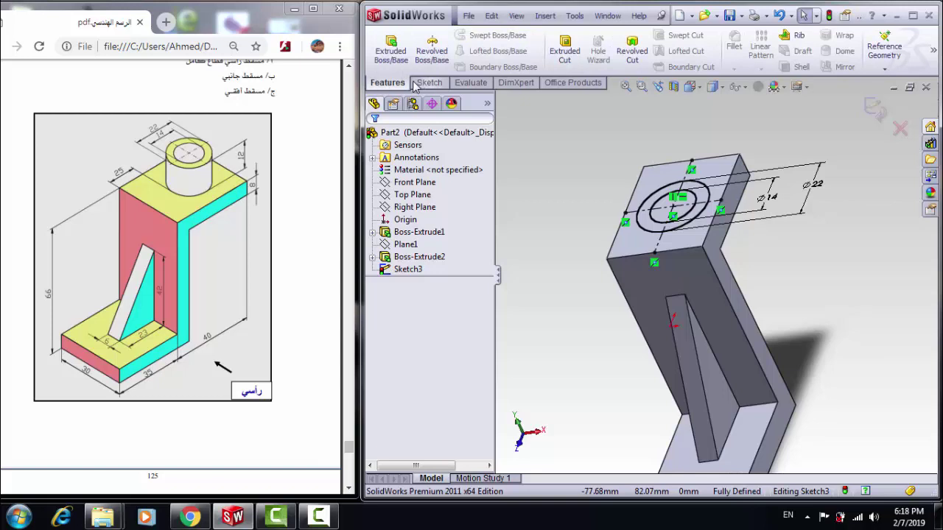
{"action": "left_click", "coordinate": [391, 59]}
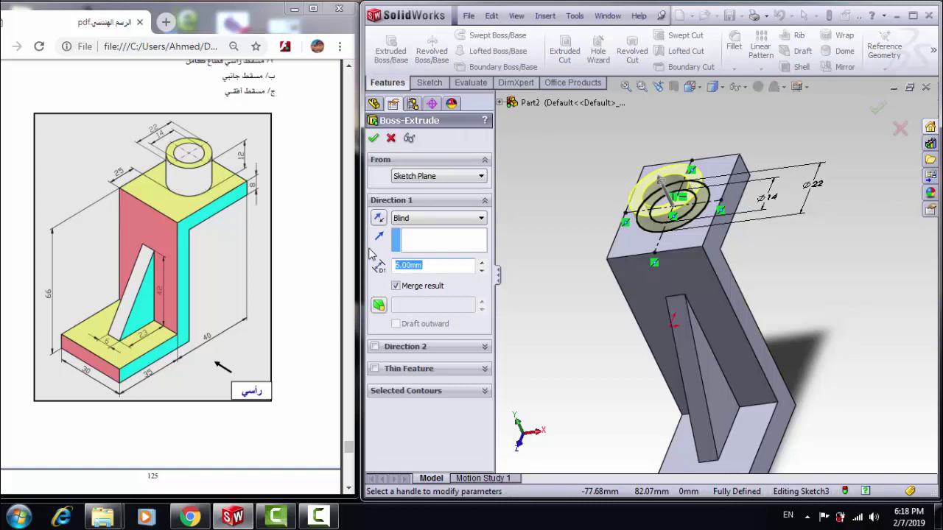
{"action": "type", "text": "12"}
{"action": "key", "text": "Return"}
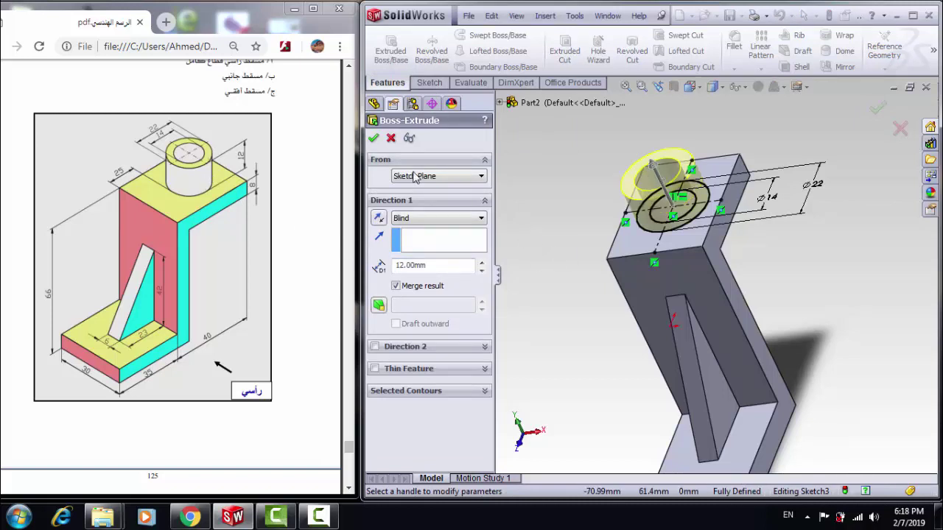
{"action": "left_click", "coordinate": [375, 139]}
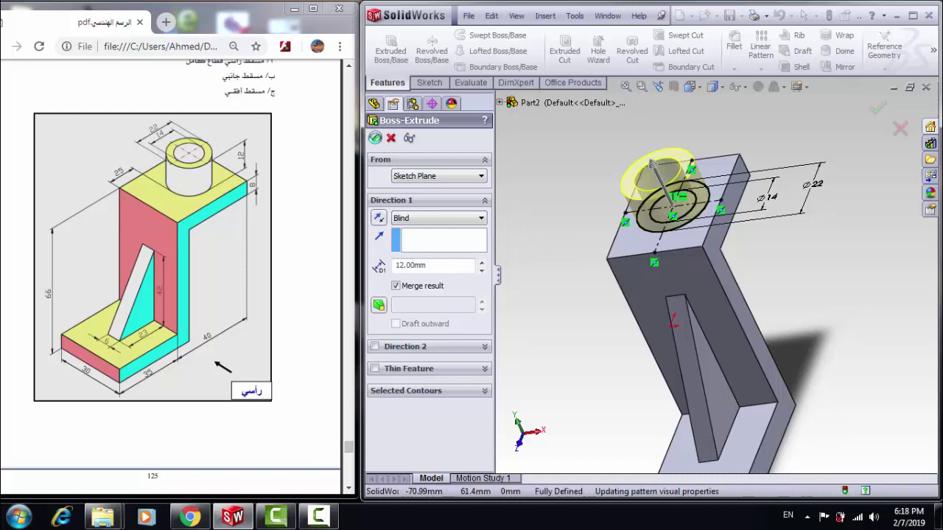
{"action": "left_click", "coordinate": [570, 235]}
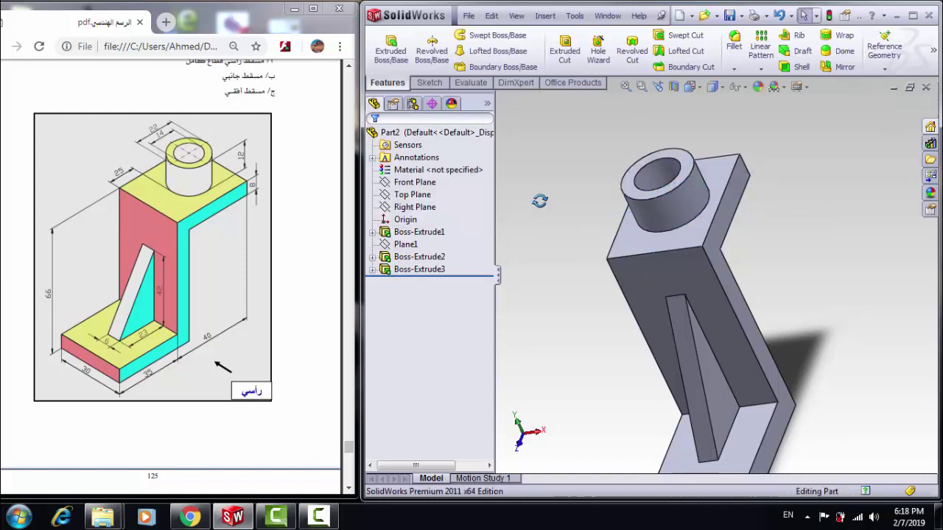
- Reuse the boss's circle sketch to cut its inner circle region Through All down through the upper flange
{"action": "middle_click_drag", "start_coordinate": [570, 236], "coordinate": [562, 239]}
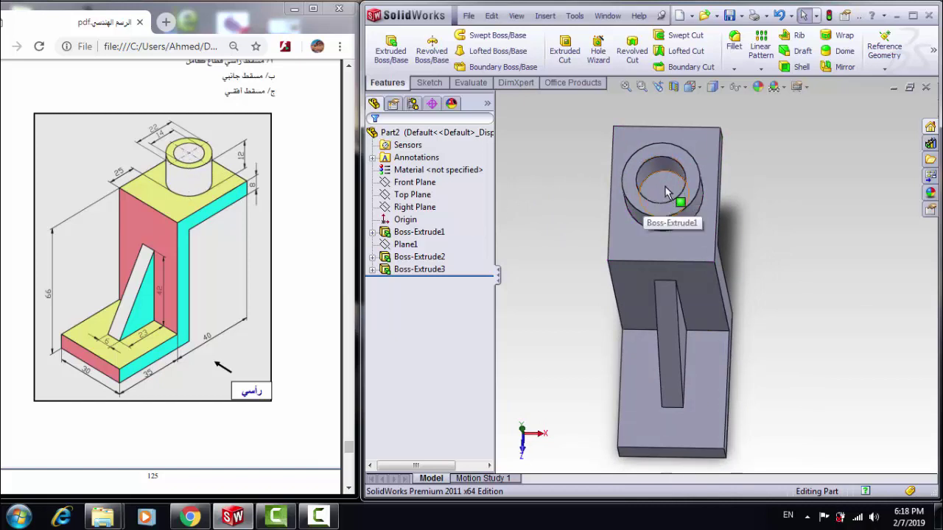
{"action": "left_click", "coordinate": [373, 270]}
{"action": "left_click", "coordinate": [420, 282]}
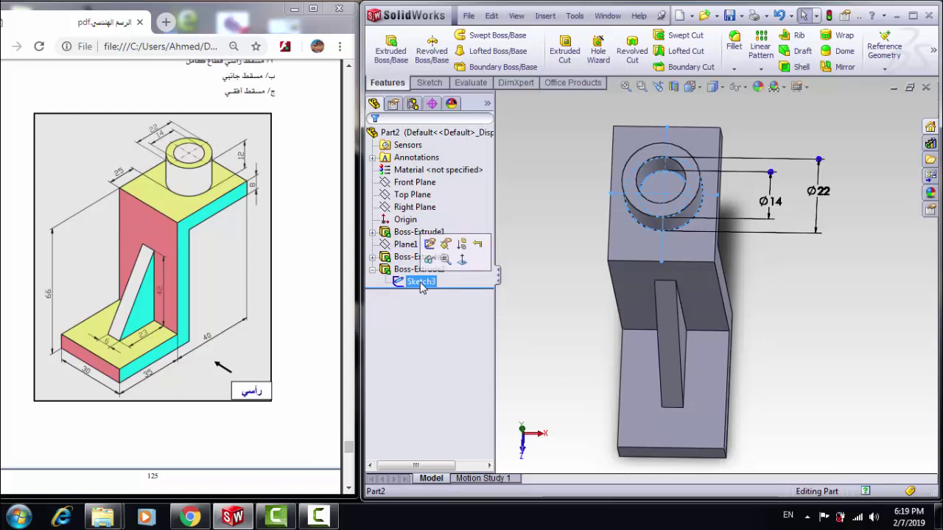
{"action": "left_click", "coordinate": [558, 53]}
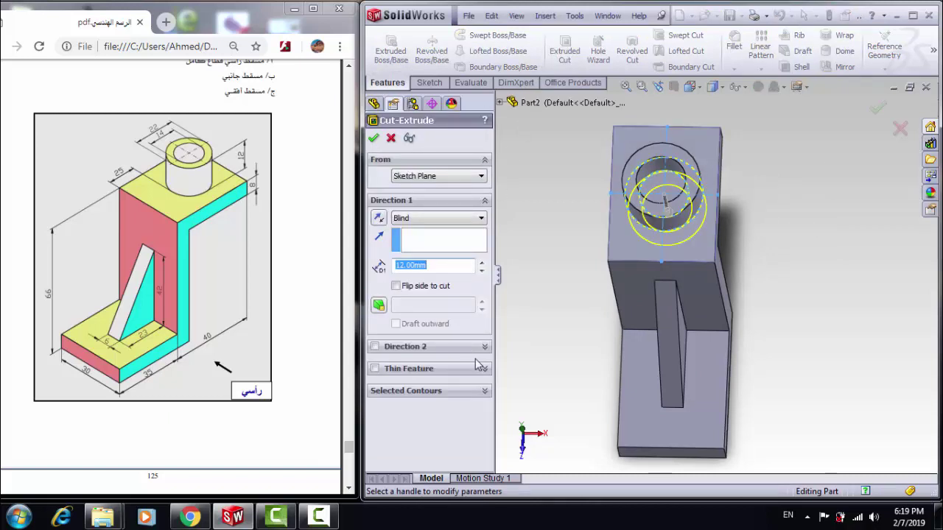
{"action": "left_click", "coordinate": [484, 392]}
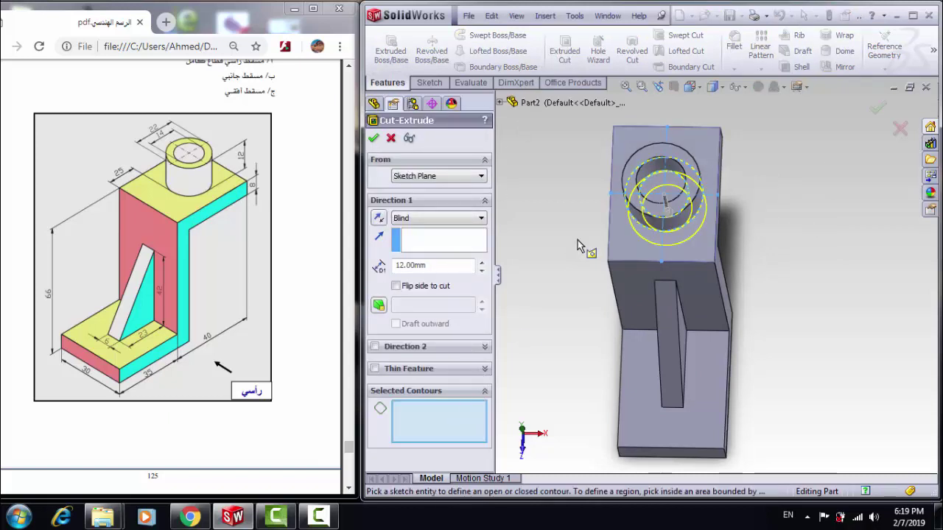
{"action": "left_click", "coordinate": [658, 186]}
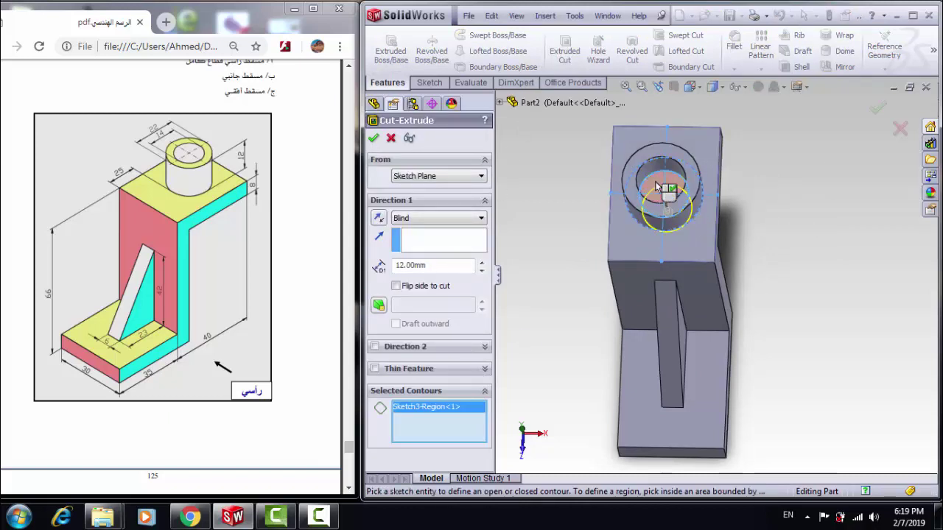
{"action": "middle_click_drag", "start_coordinate": [606, 185], "coordinate": [526, 180]}
{"action": "left_click", "coordinate": [434, 218]}
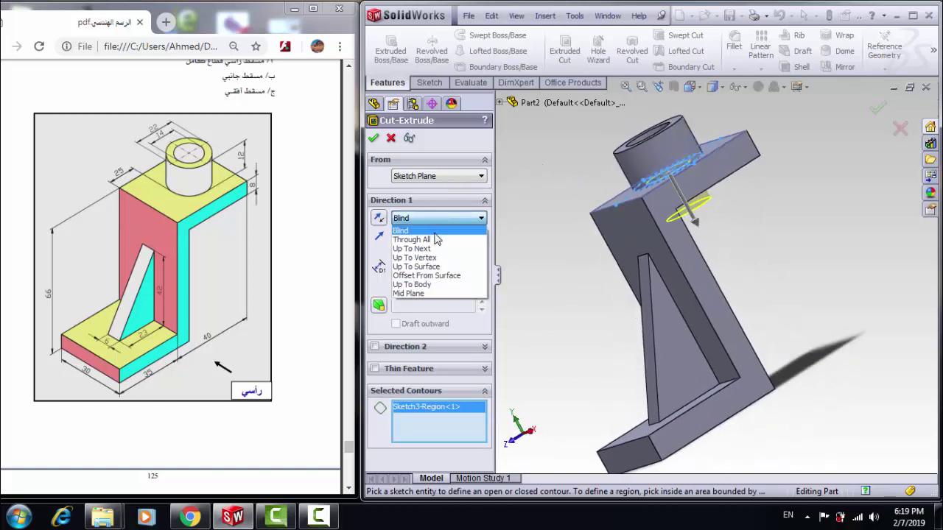
{"action": "left_click", "coordinate": [436, 240]}
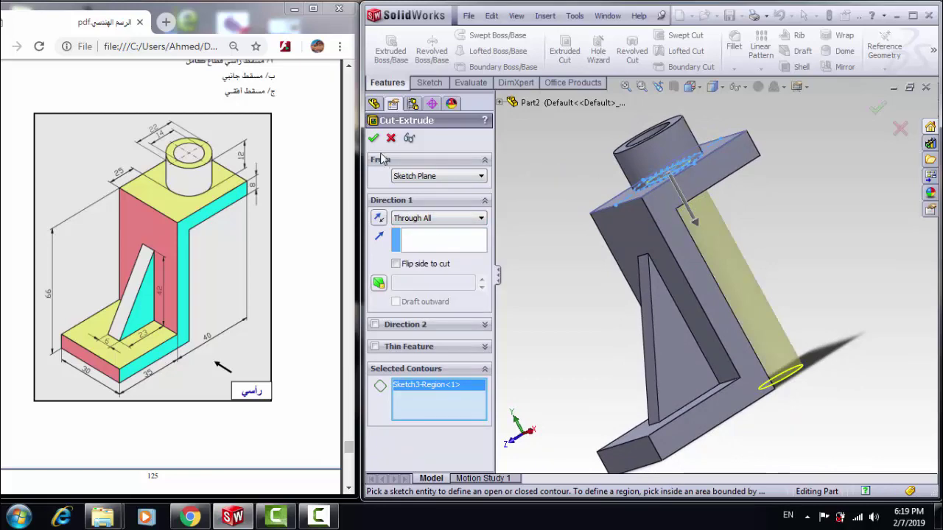
{"action": "left_click", "coordinate": [373, 140]}
- Apply a light red color from the standard swatches to the whole part
{"action": "mouse_move", "coordinate": [540, 171]}
{"action": "middle_mouse_down"}
{"action": "mouse_move", "coordinate": [575, 251]}
{"action": "mouse_move", "coordinate": [587, 221]}
{"action": "mouse_move", "coordinate": [554, 184]}
{"action": "mouse_move", "coordinate": [545, 235]}
{"action": "mouse_move", "coordinate": [550, 254]}
{"action": "mouse_move", "coordinate": [552, 142]}
{"action": "mouse_move", "coordinate": [564, 179]}
{"action": "mouse_move", "coordinate": [530, 177]}
{"action": "middle_mouse_up"}
{"action": "left_click", "coordinate": [414, 134]}
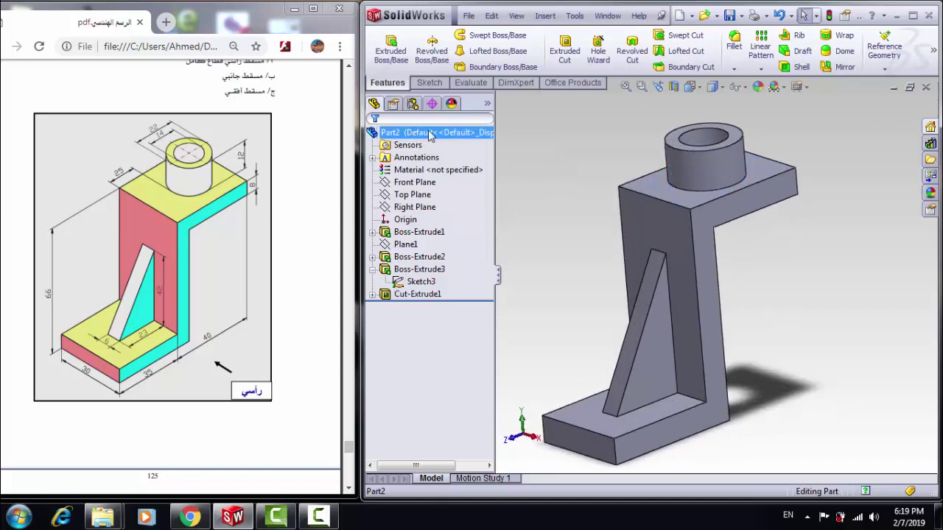
{"action": "left_click", "coordinate": [757, 87]}
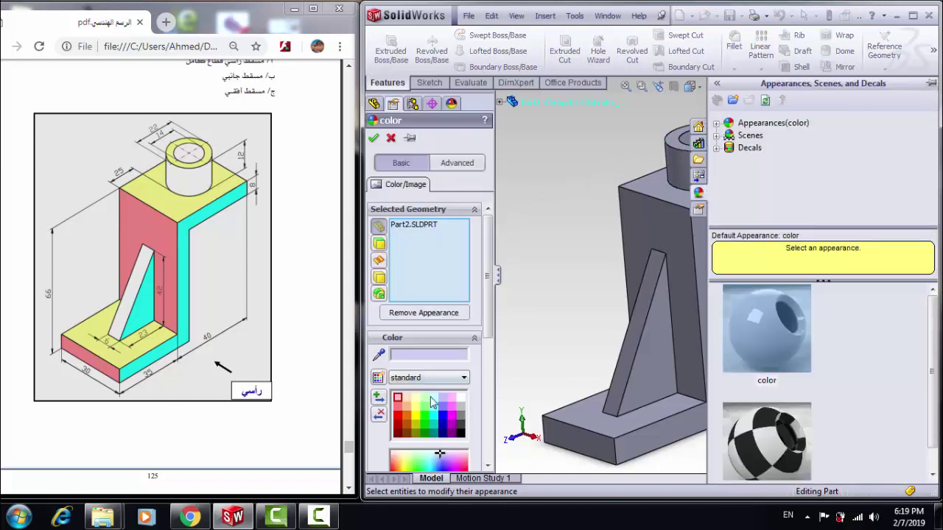
{"action": "left_click", "coordinate": [398, 413]}
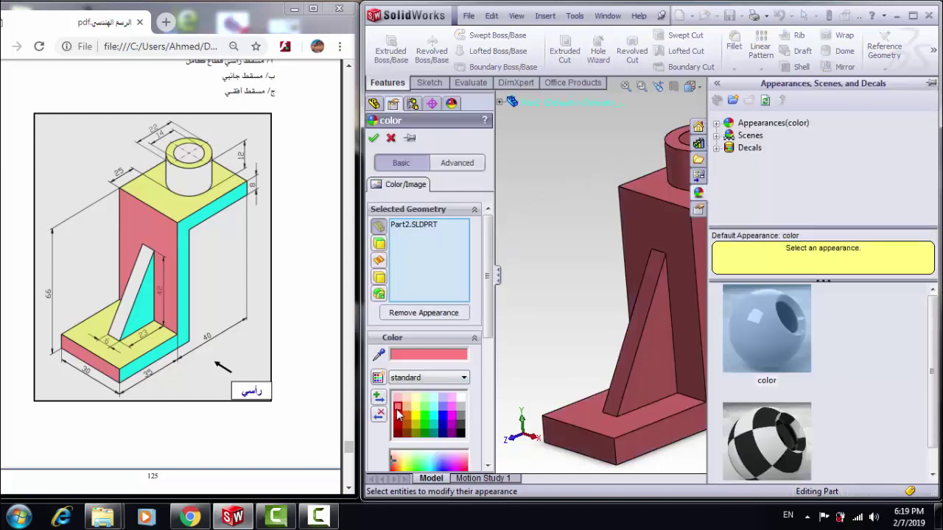
{"action": "left_click", "coordinate": [373, 138]}
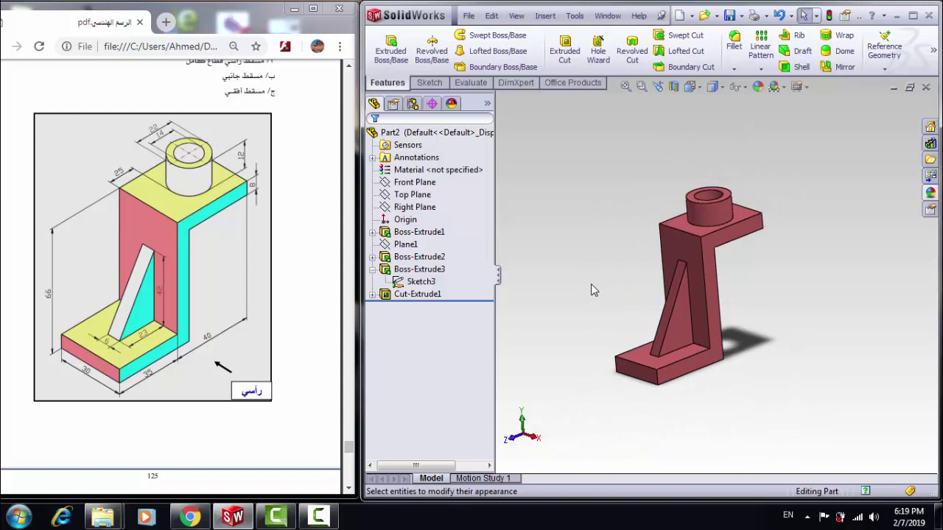
{"action": "middle_click_drag", "start_coordinate": [596, 284], "coordinate": [582, 265]}
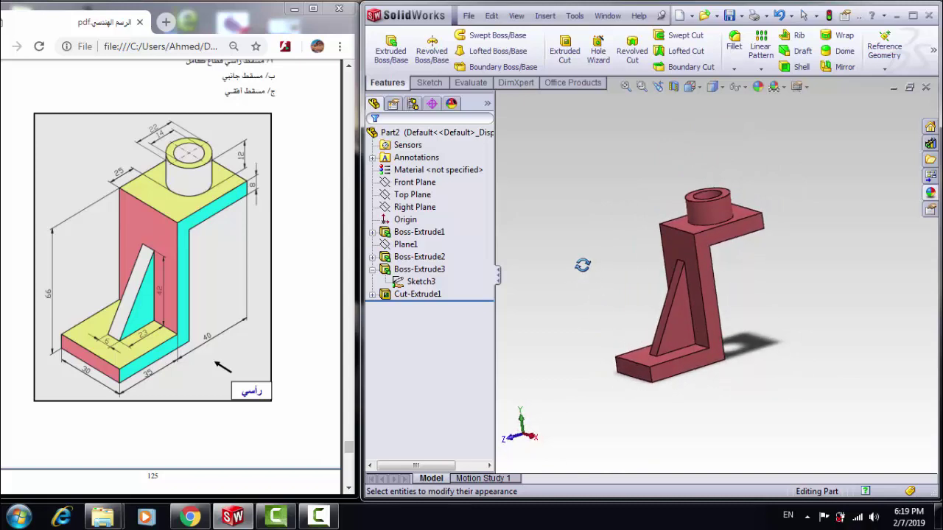